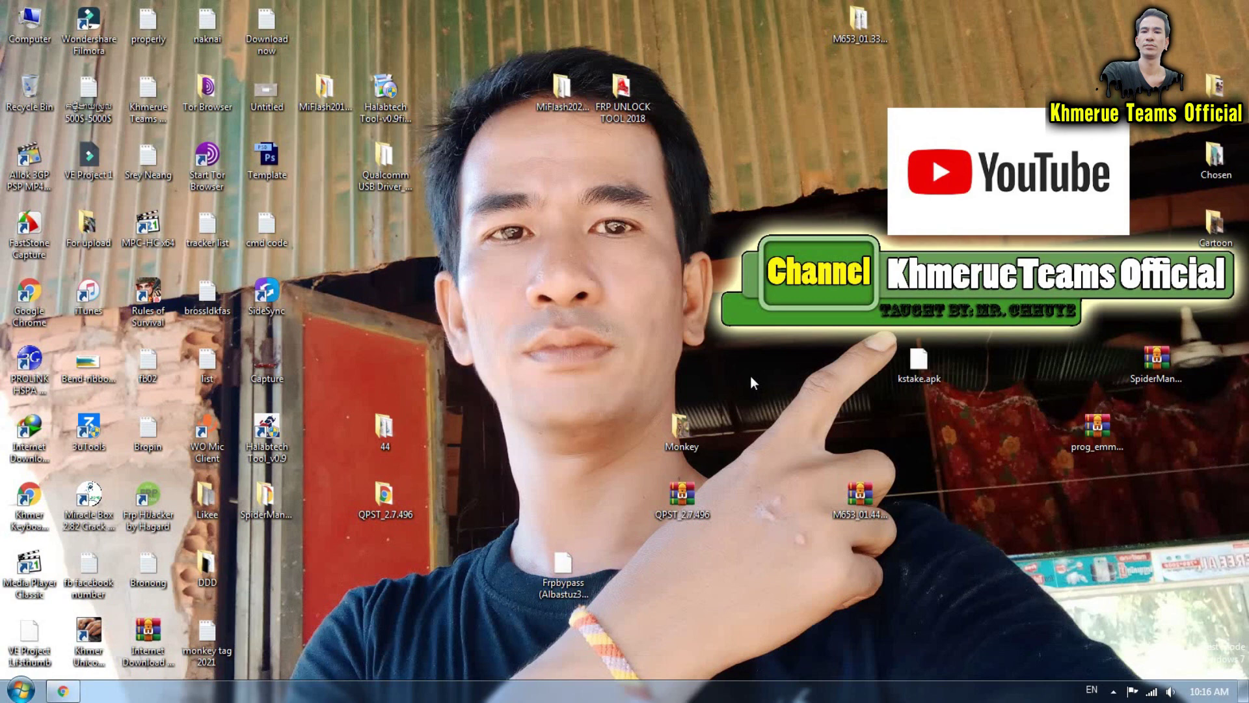
{"action": "right_click", "coordinate": [751, 376]}
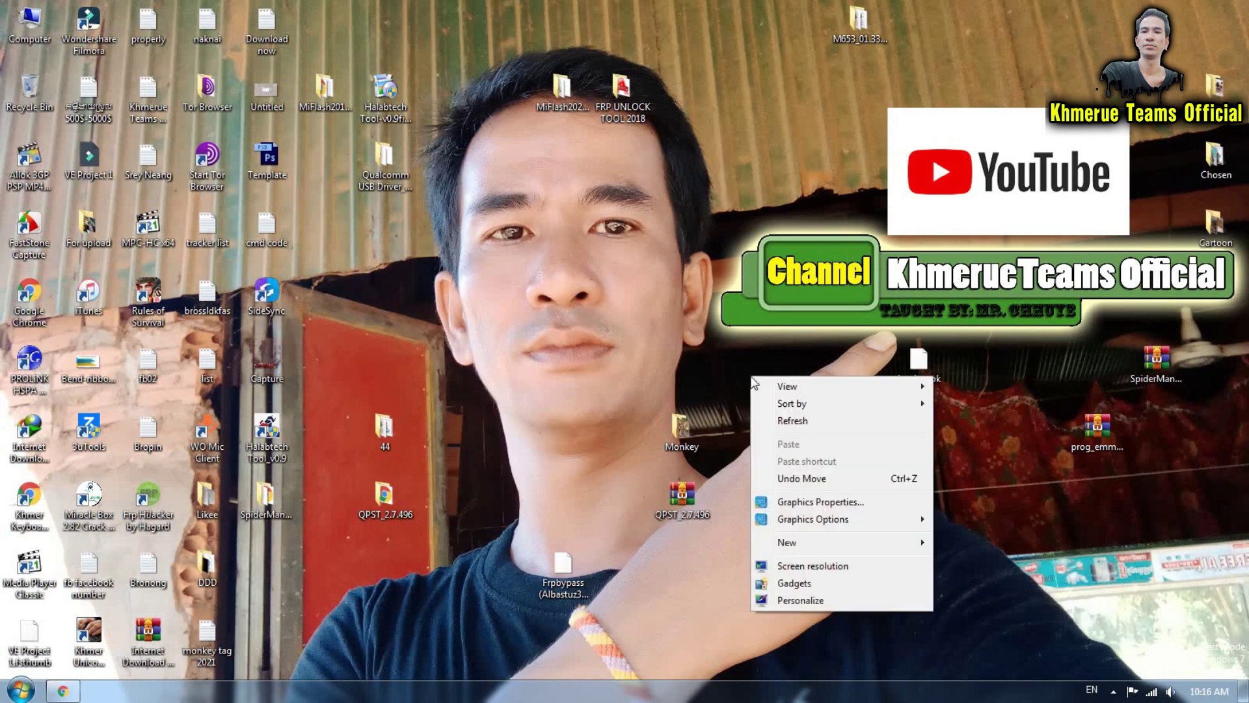
{"action": "left_click", "coordinate": [772, 420]}
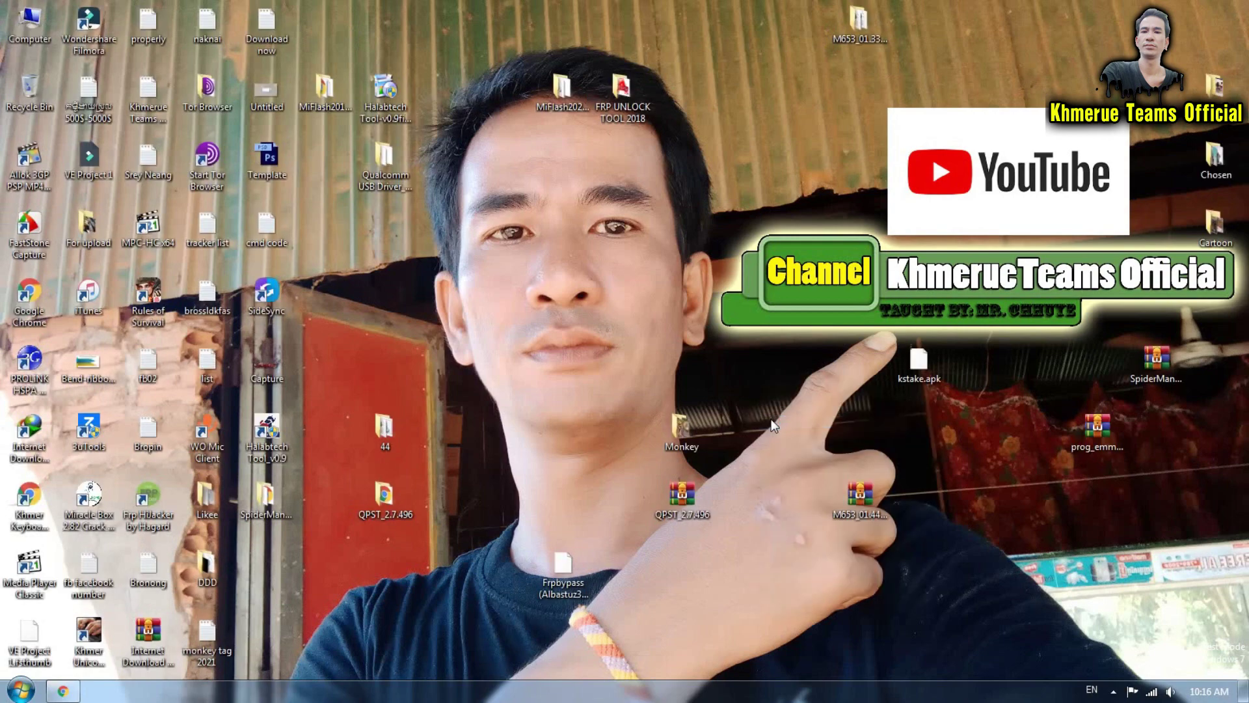
{"action": "left_click", "coordinate": [21, 689]}
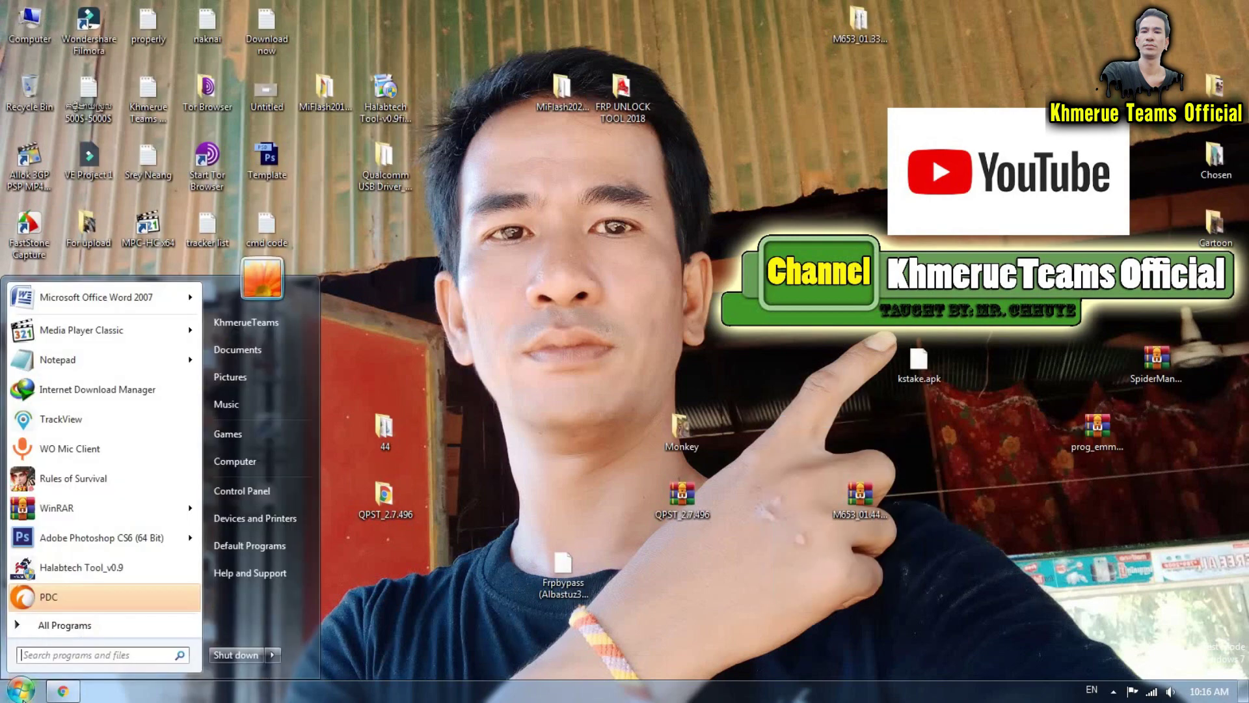
{"action": "left_click", "coordinate": [81, 655]}
Review the installers in the Qualcomm USB driver folder and check the computer's system type in its properties
{"action": "double_click", "coordinate": [369, 188]}
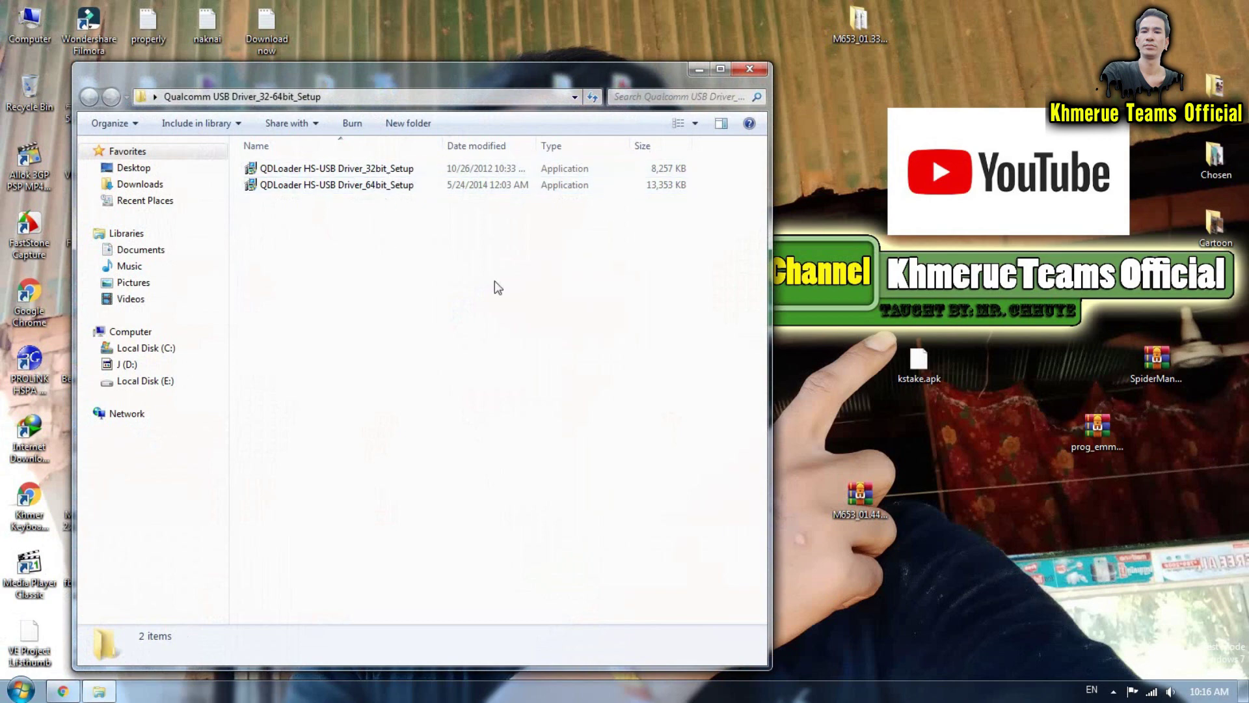
{"action": "left_click", "coordinate": [757, 74]}
{"action": "right_click", "coordinate": [30, 39]}
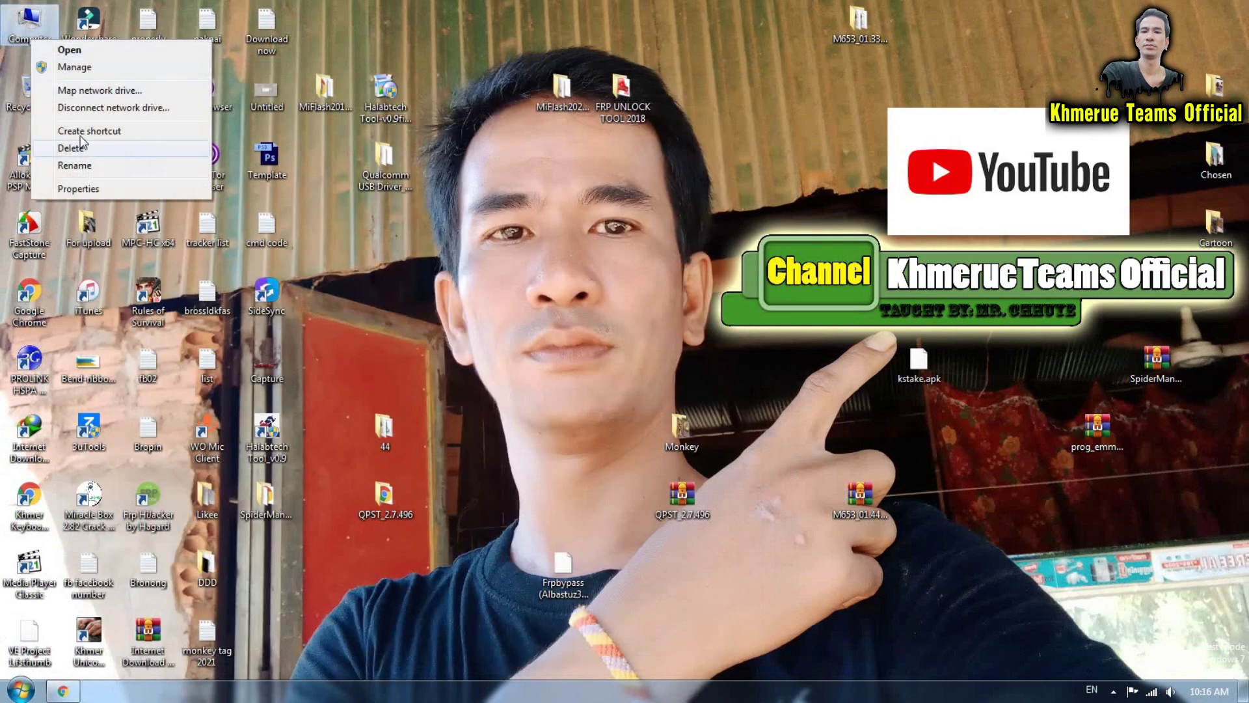
{"action": "left_click", "coordinate": [97, 190]}
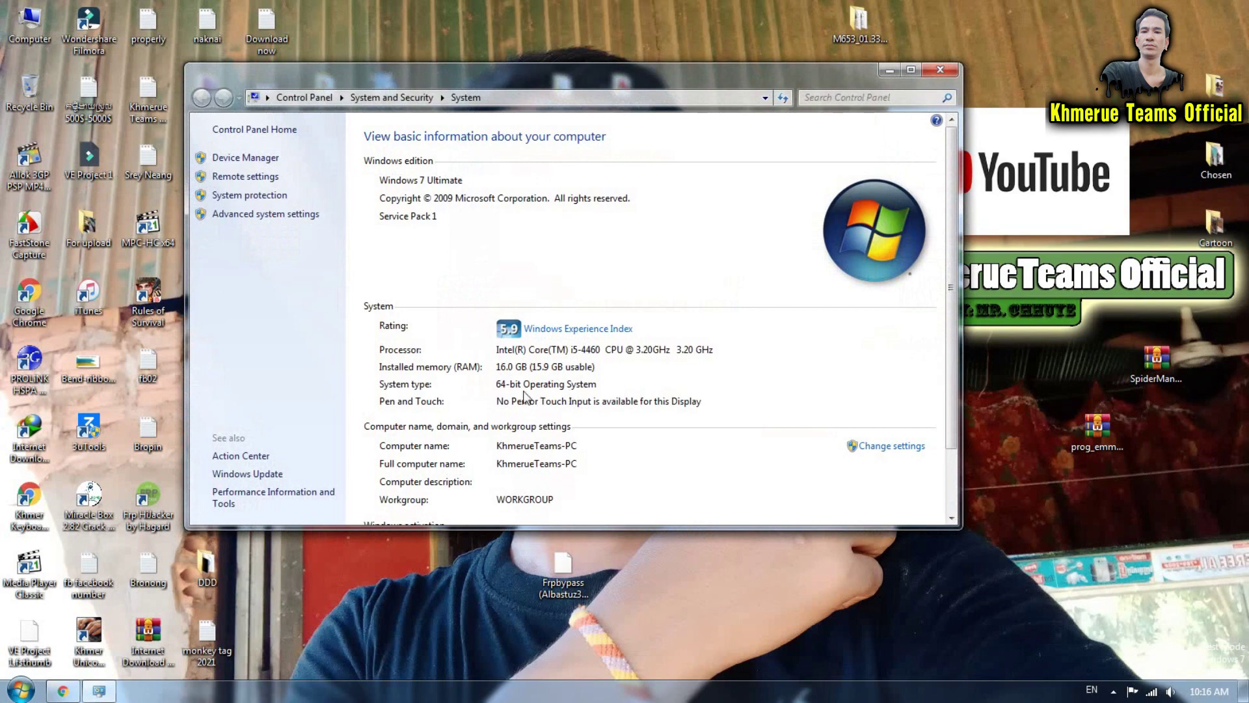
{"action": "left_click", "coordinate": [940, 70]}
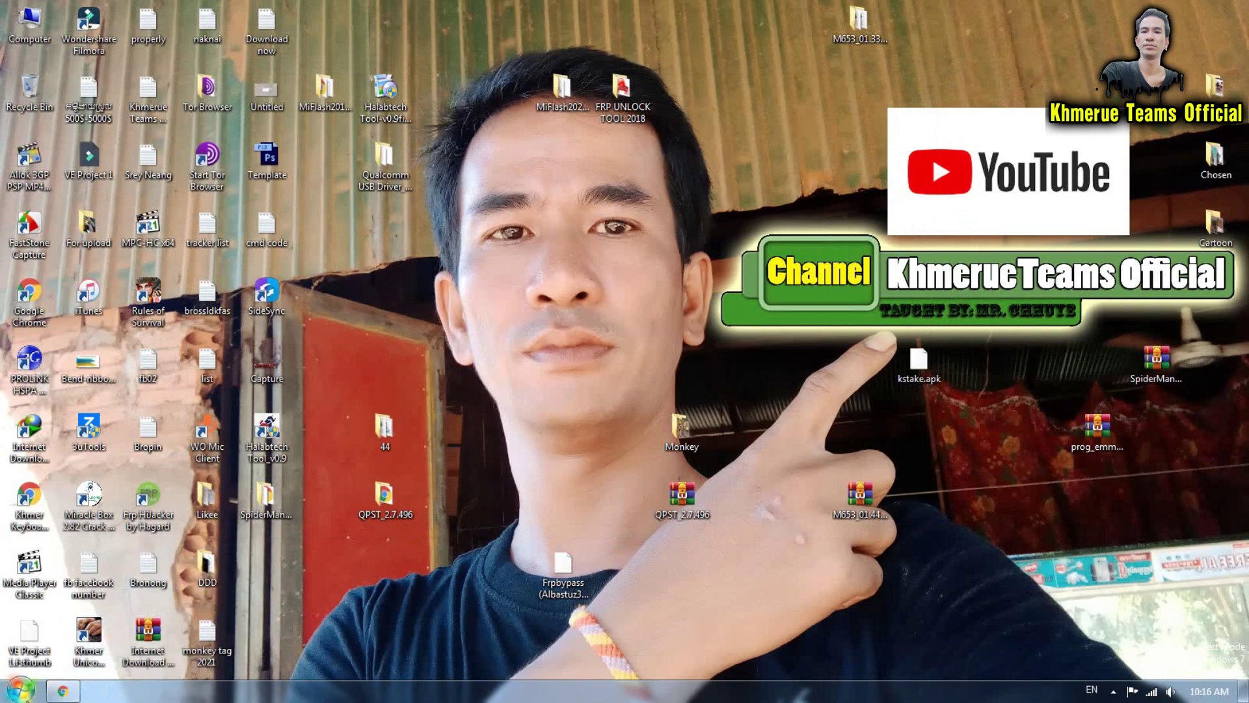
Find and launch QFIL, then set its build type to Flat Build
{"action": "left_click", "coordinate": [21, 690]}
{"action": "left_click", "coordinate": [114, 654]}
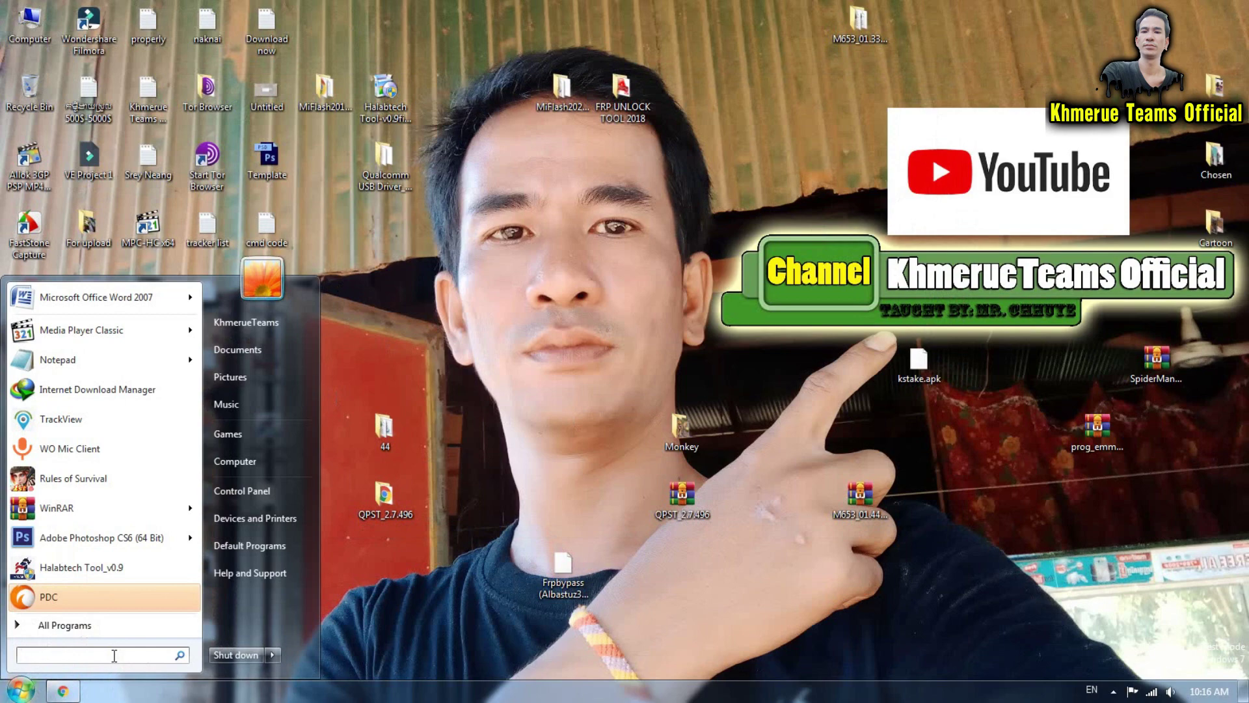
{"action": "type", "text": "qfil"}
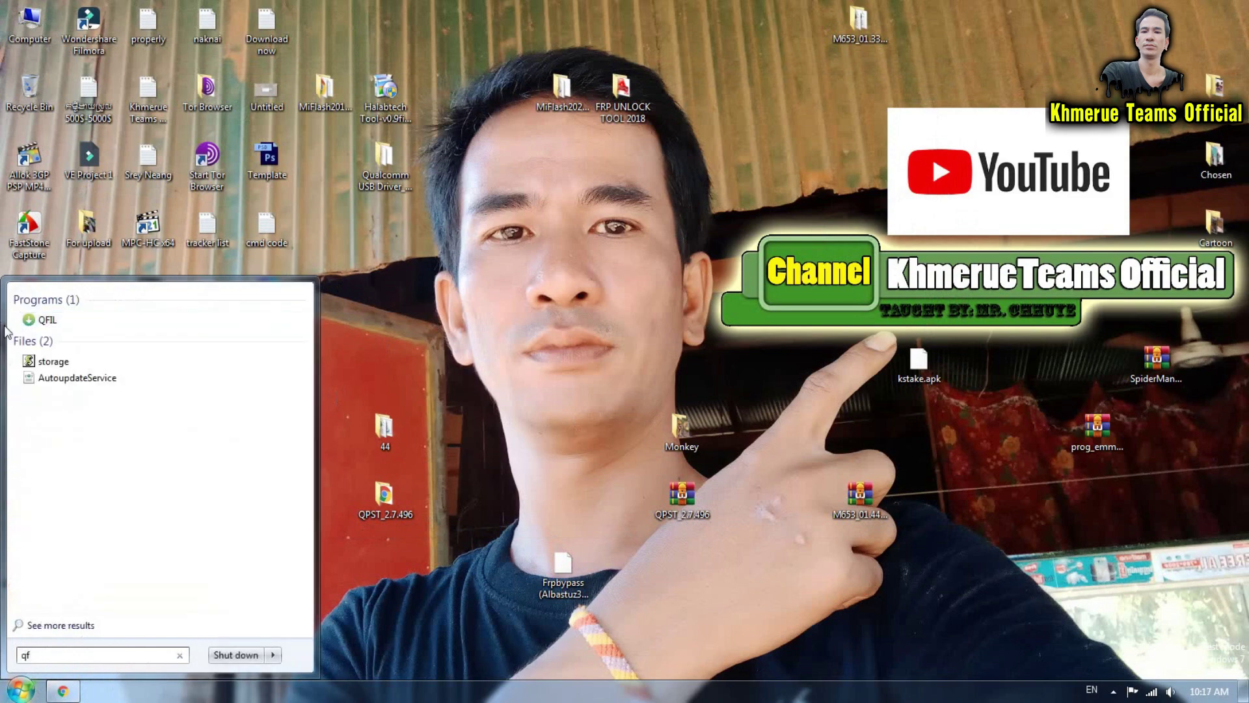
{"action": "left_click", "coordinate": [40, 316]}
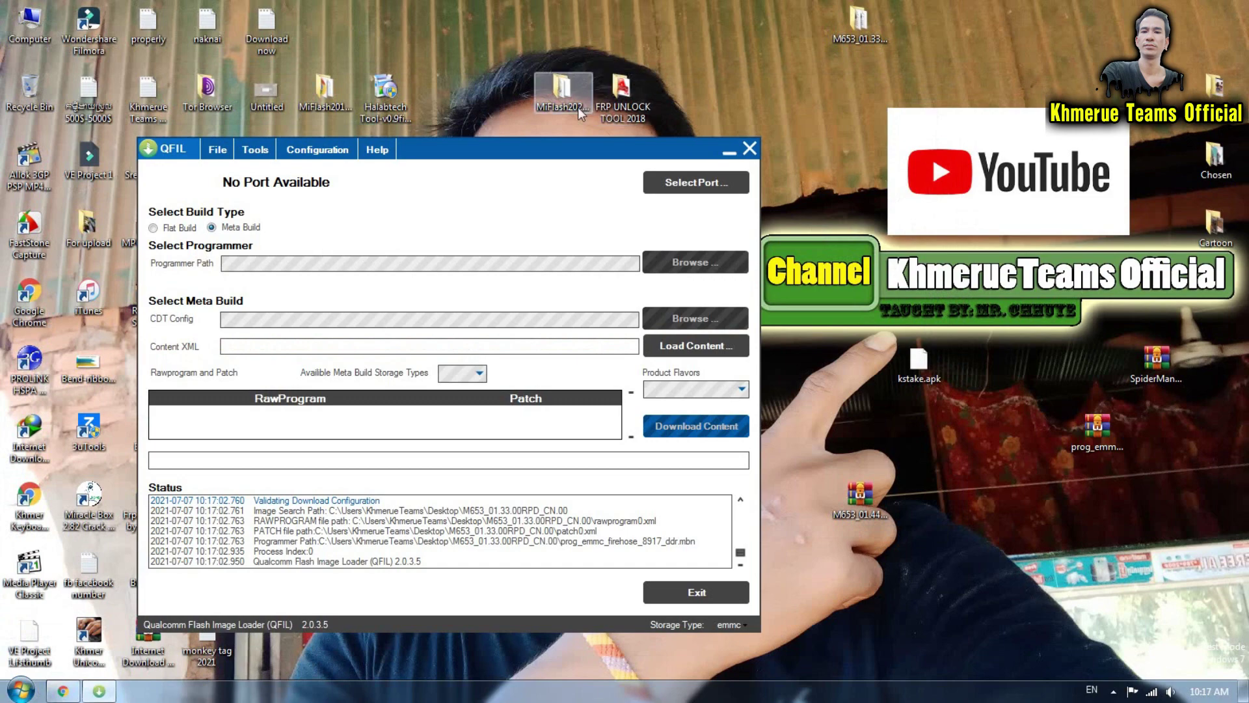
{"action": "left_click_drag", "start_coordinate": [550, 154], "coordinate": [665, 140]}
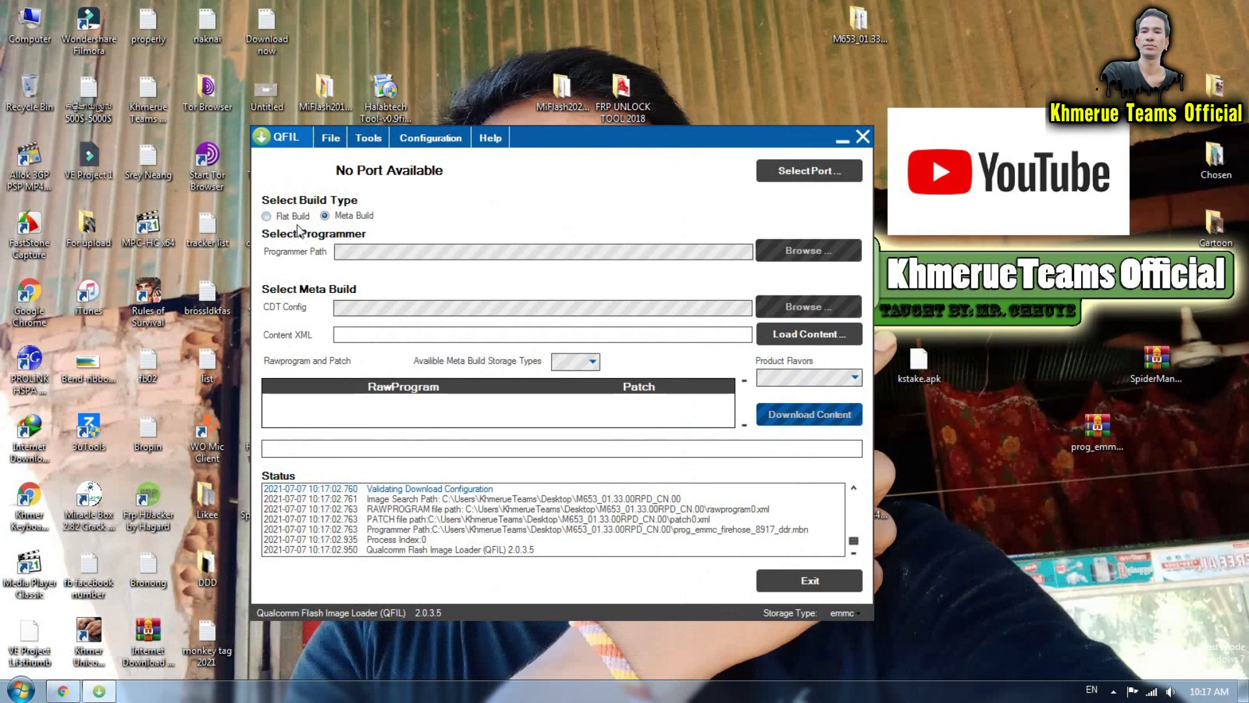
{"action": "left_click", "coordinate": [267, 217]}
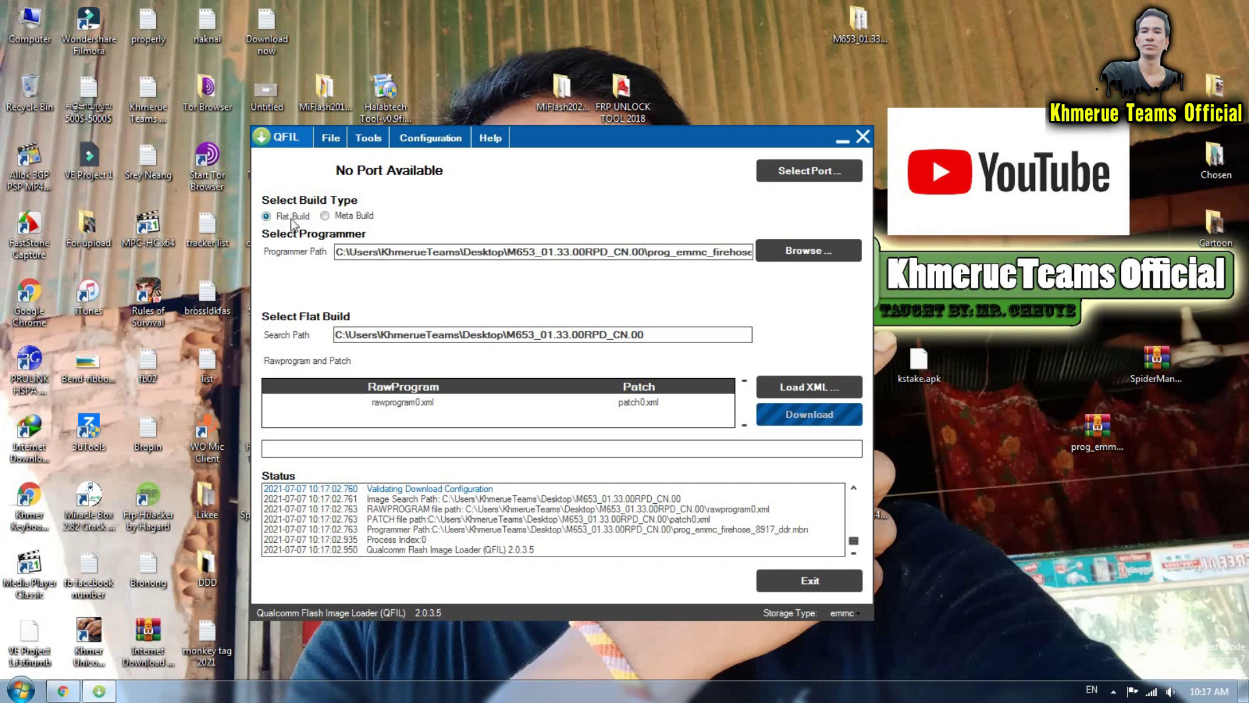
Load prog_emmc_firehose_8917_ddr.mbn from the desktop folder M653_01.33.00RPD_CN.00 as the programmer file
{"action": "left_click", "coordinate": [790, 257]}
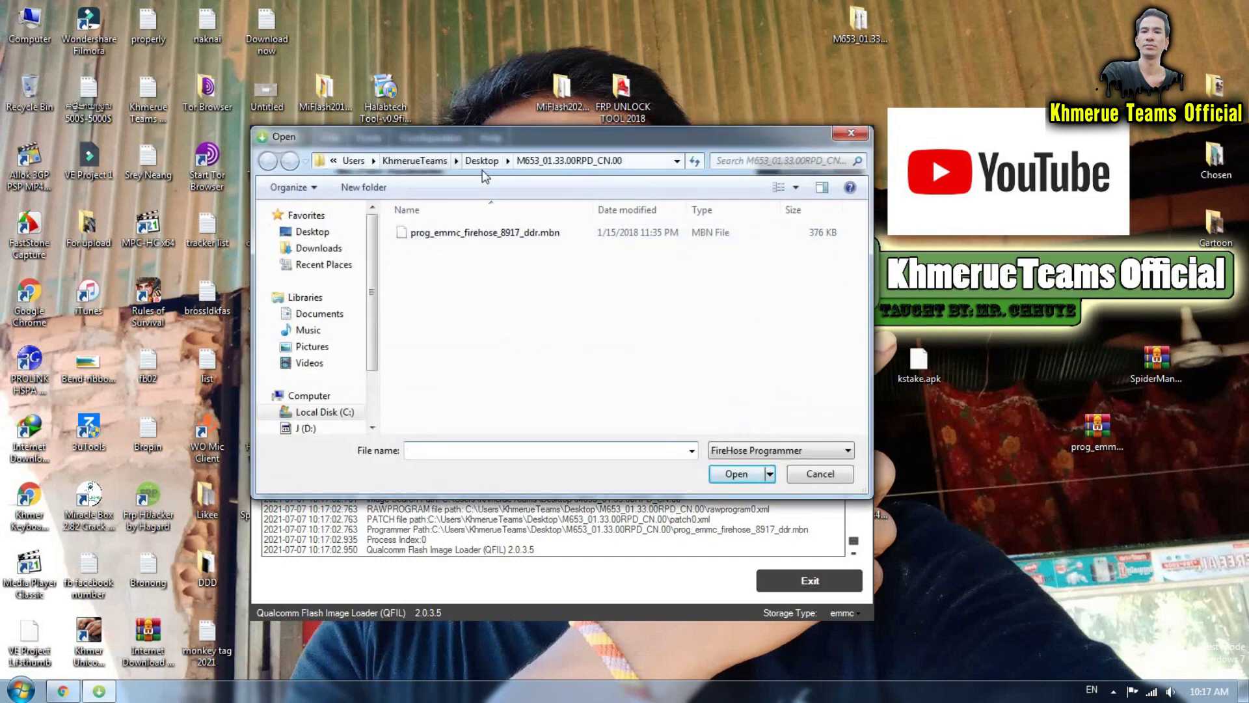
{"action": "left_click", "coordinate": [317, 232]}
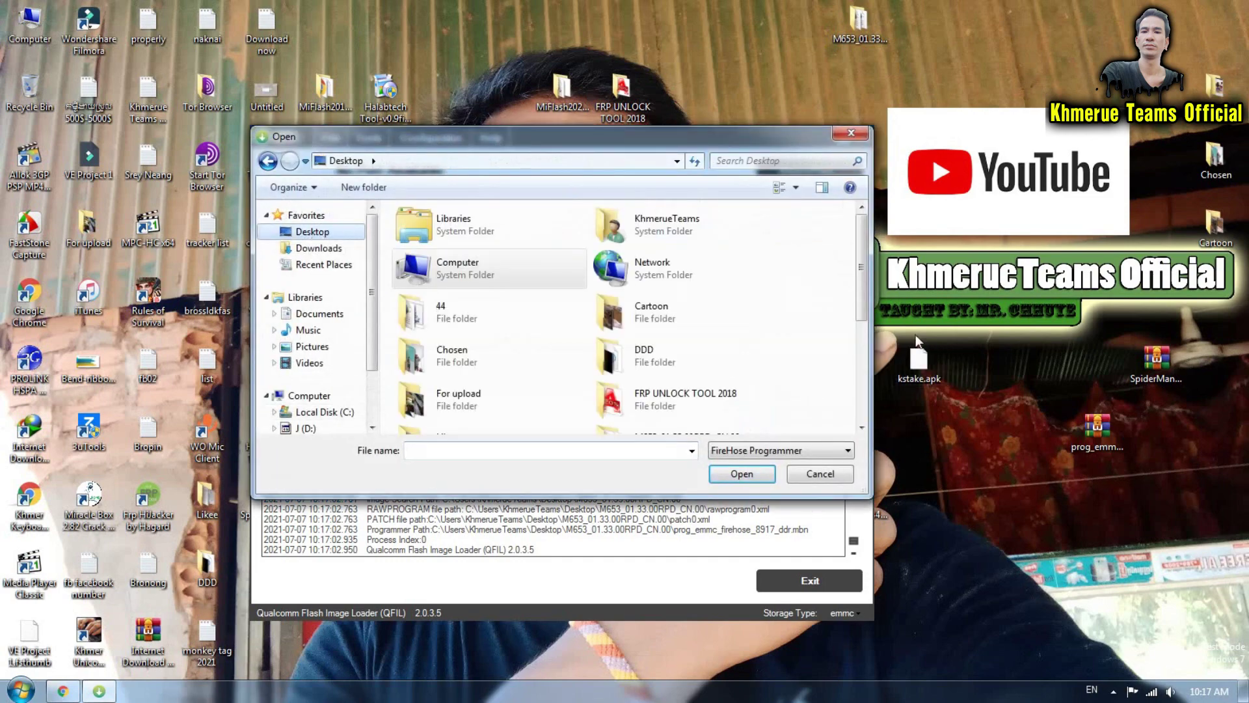
{"action": "scroll", "coordinate": [818, 312], "scroll_direction": "down", "scroll_amount": 3}
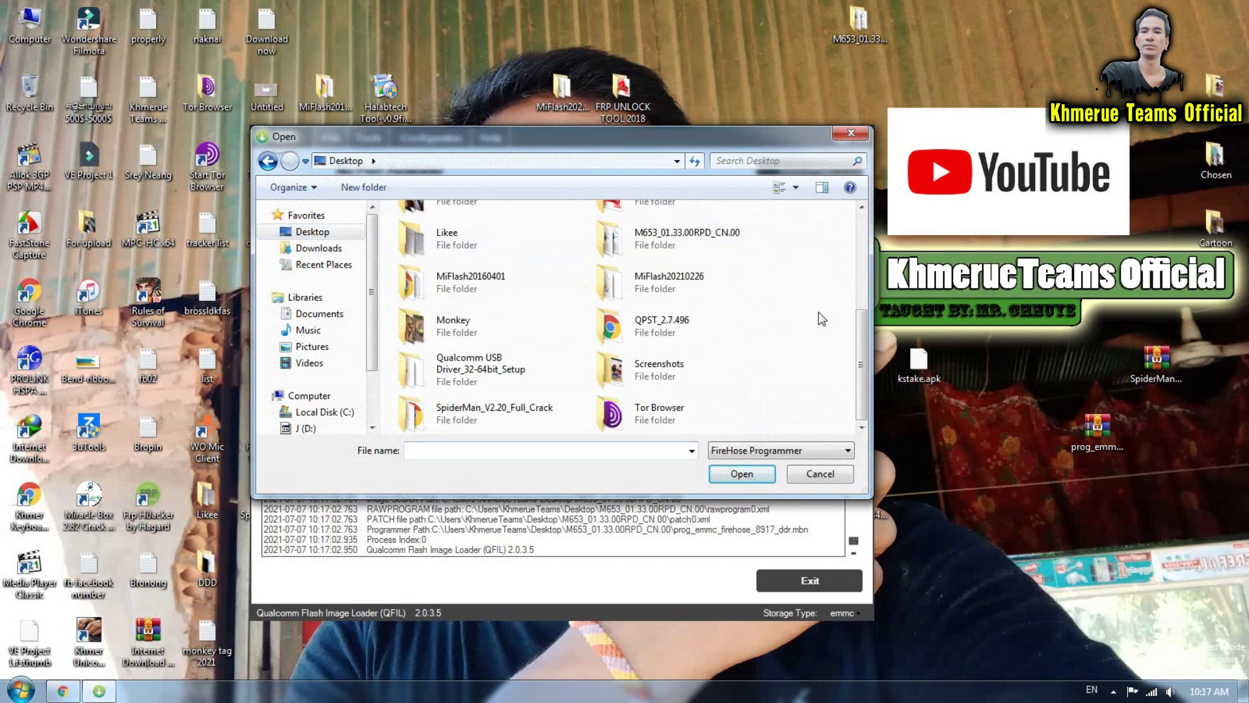
{"action": "double_click", "coordinate": [648, 247]}
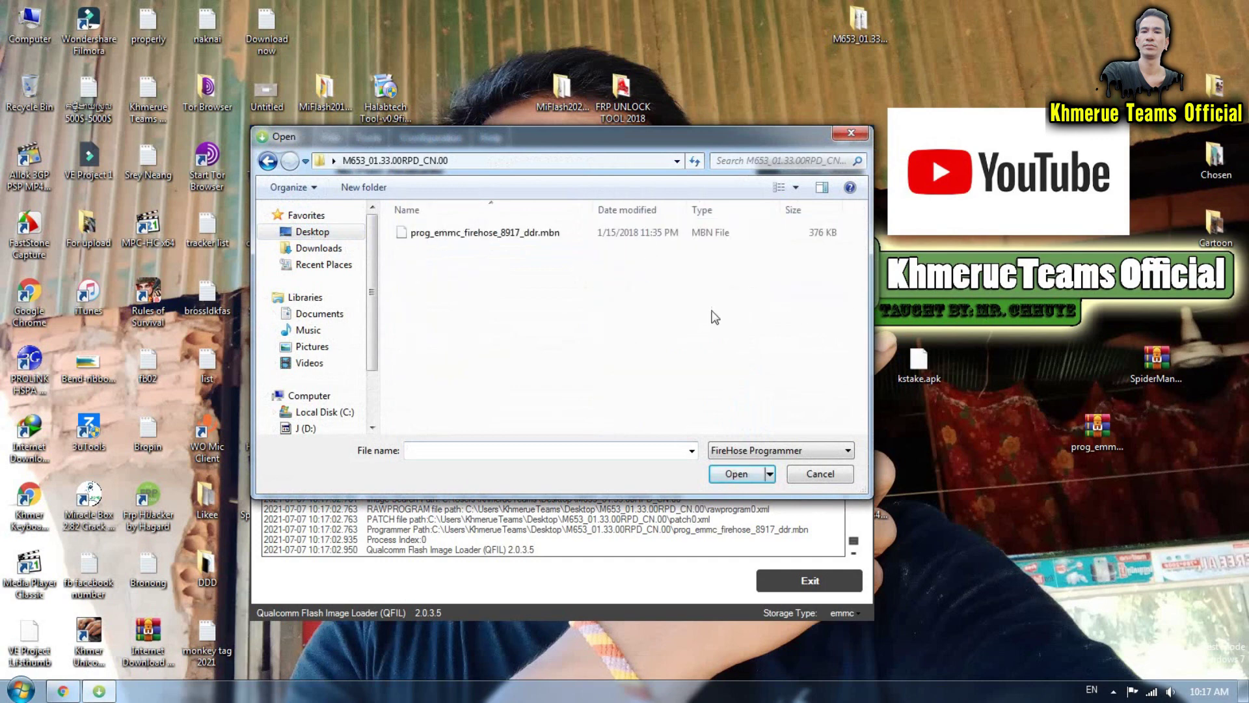
{"action": "left_click", "coordinate": [512, 235]}
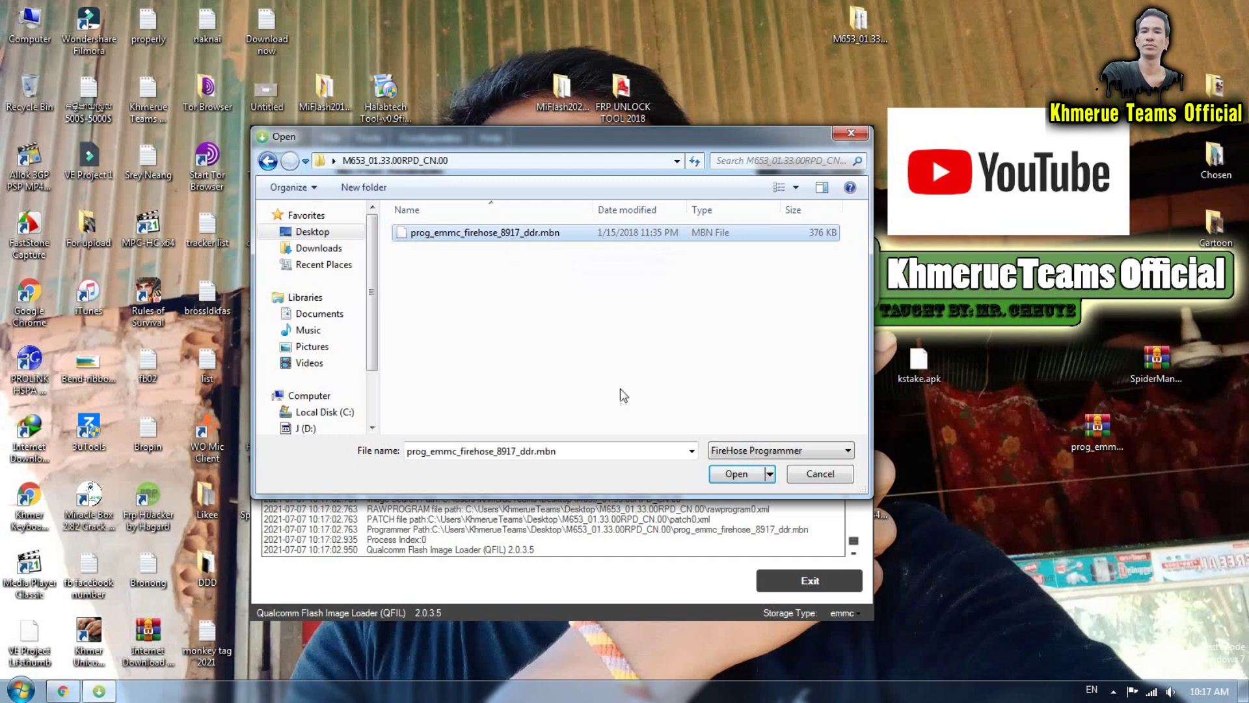
{"action": "left_click", "coordinate": [736, 473]}
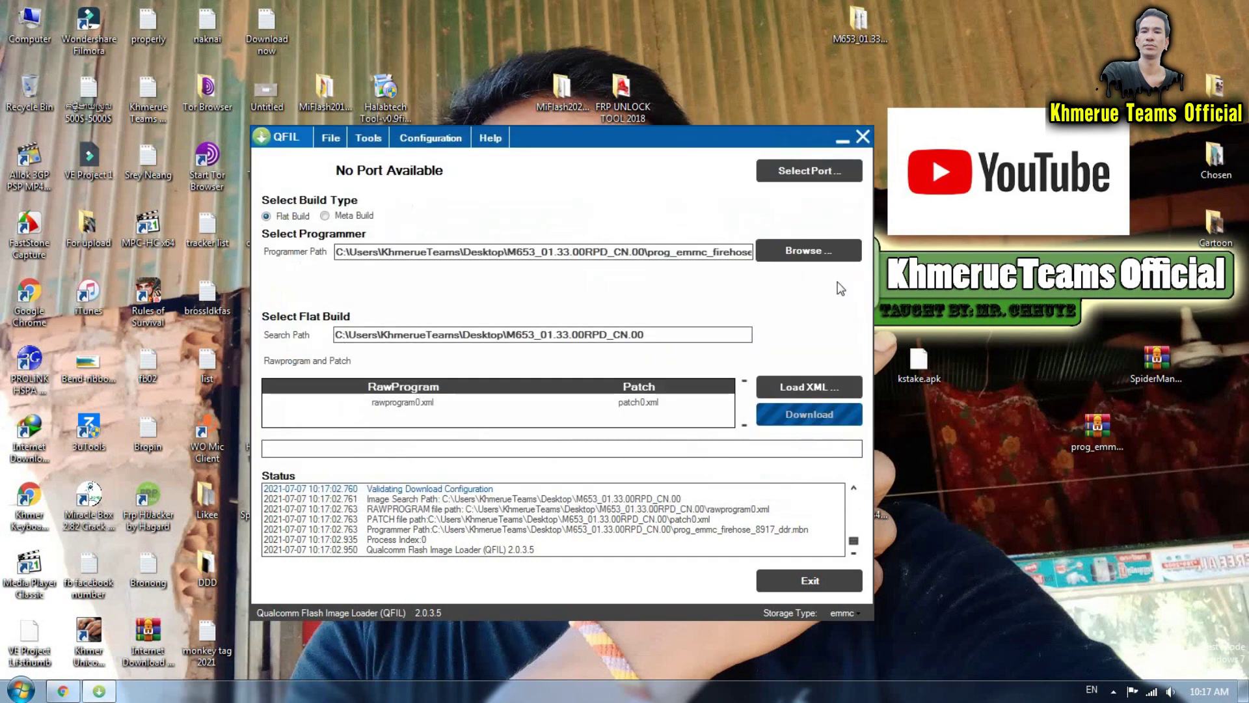
Load the rawprogram0 and patch0 XML files from the desktop folder M653_01.33.00RPD_CN.00 into the flat build
{"action": "left_click", "coordinate": [823, 391]}
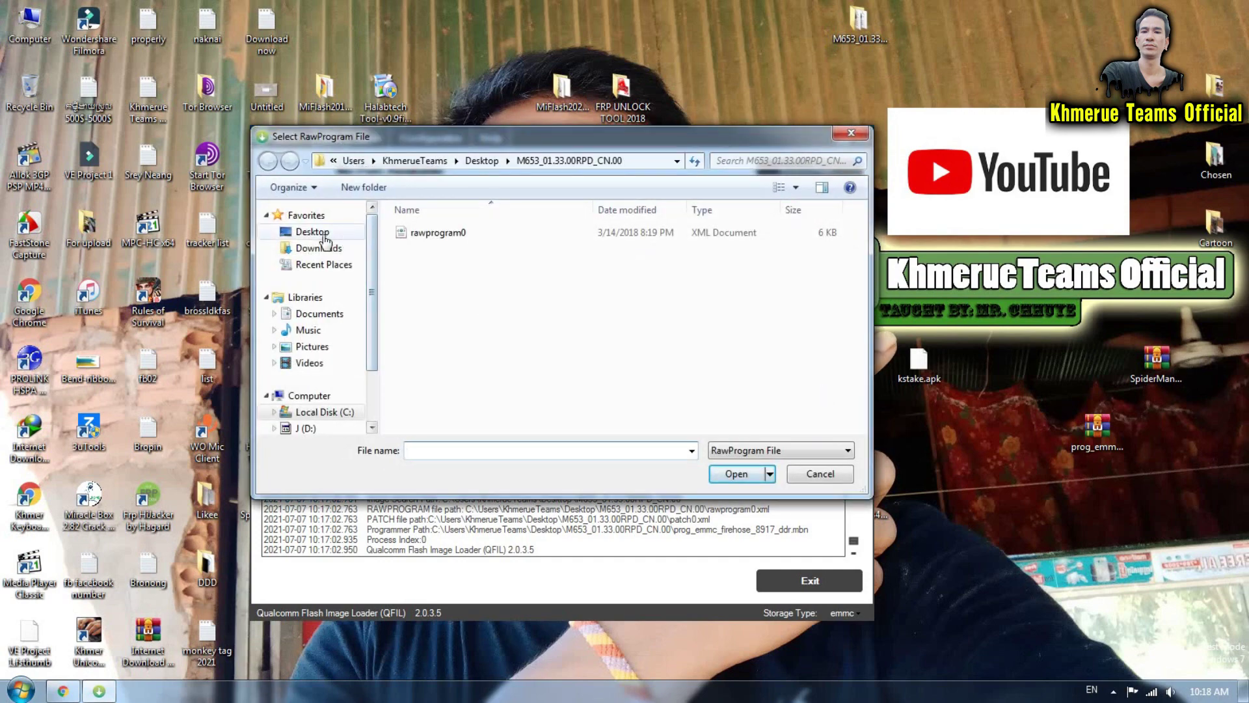
{"action": "left_click", "coordinate": [323, 234]}
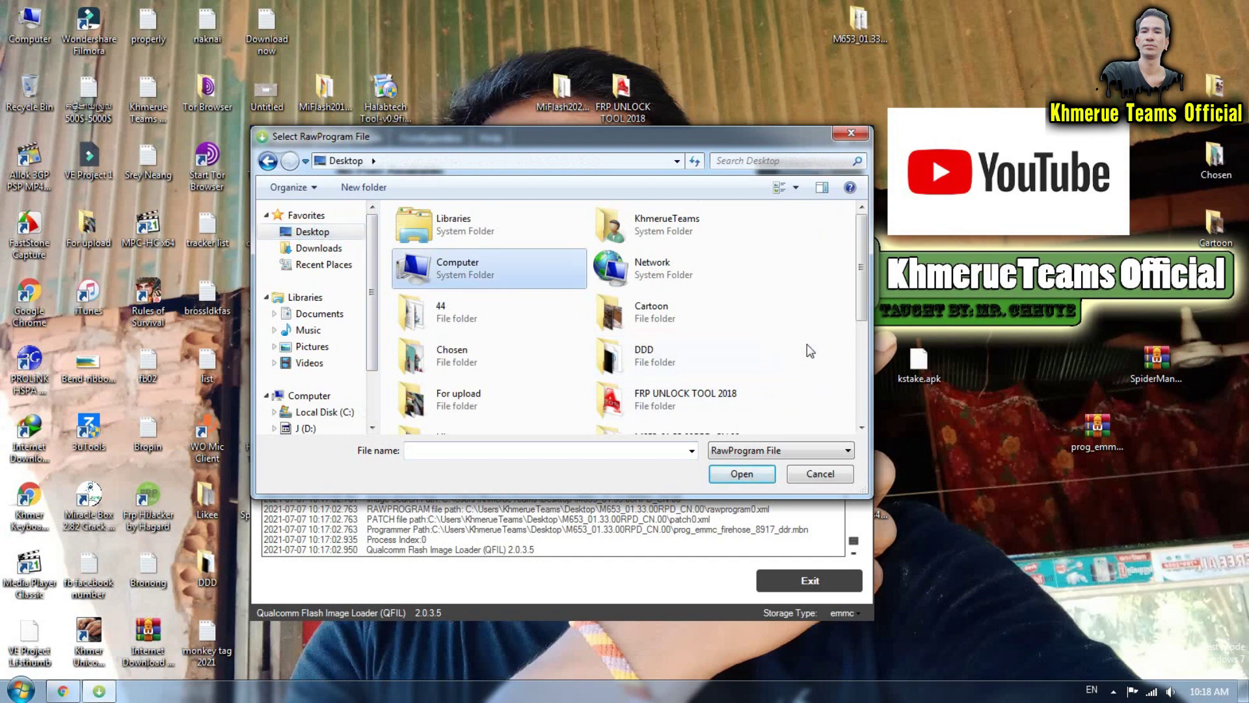
{"action": "scroll", "coordinate": [807, 345], "scroll_direction": "down", "scroll_amount": 3}
{"action": "left_click", "coordinate": [670, 247]}
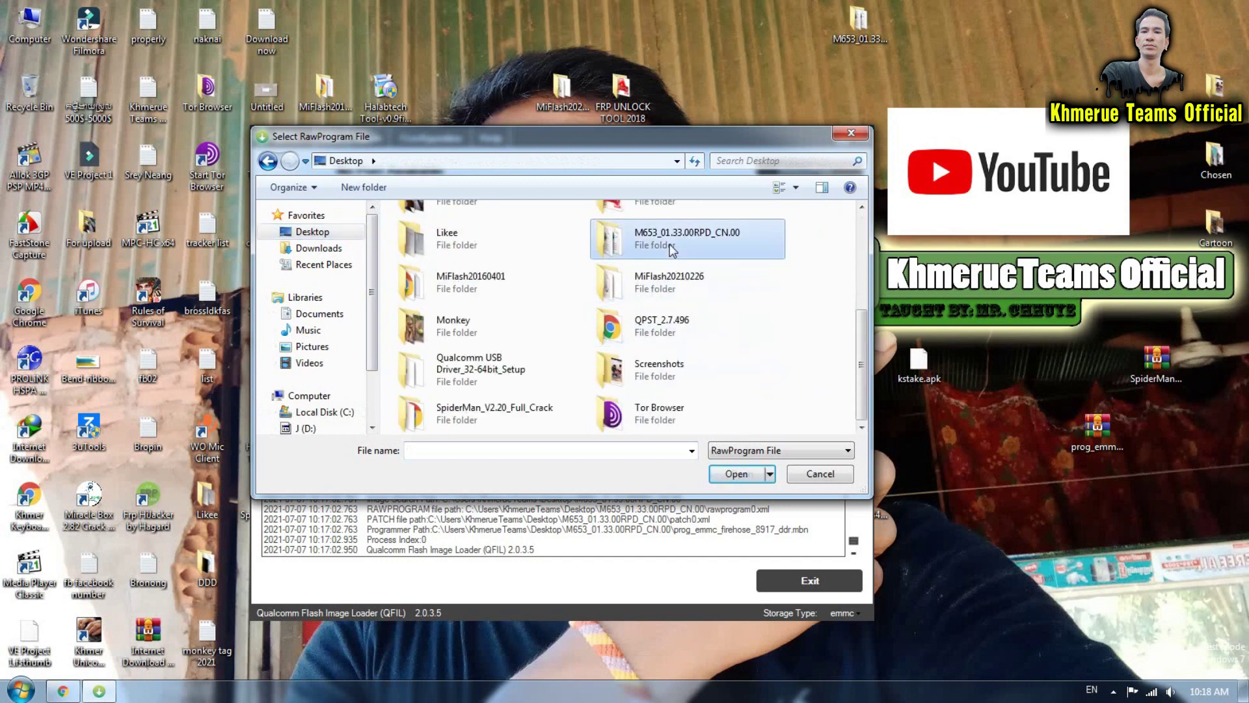
{"action": "double_click", "coordinate": [672, 249]}
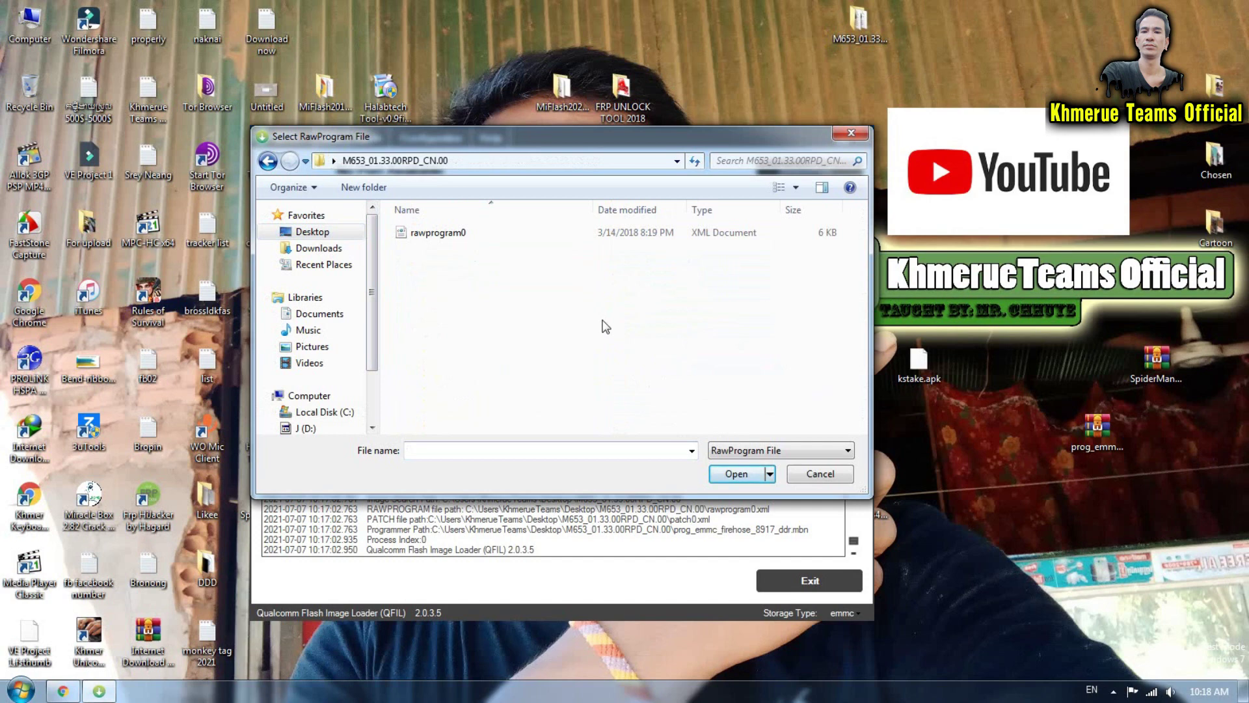
{"action": "double_click", "coordinate": [455, 235]}
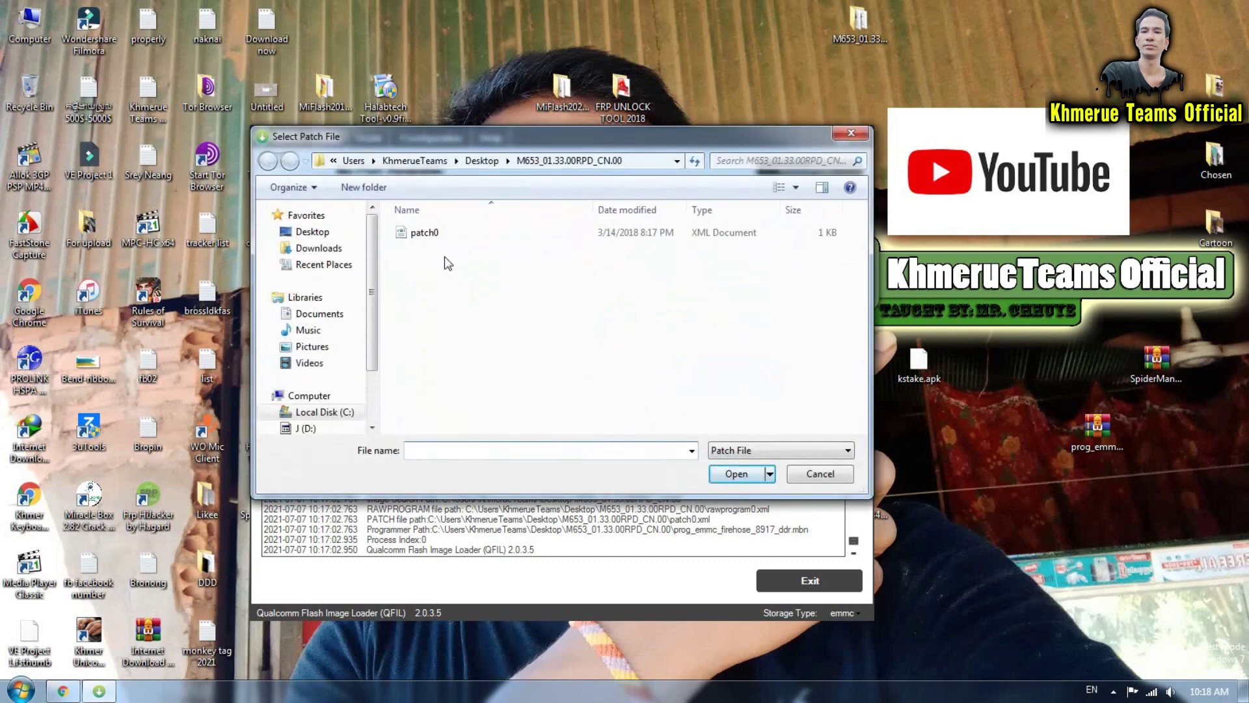
{"action": "left_click", "coordinate": [432, 234]}
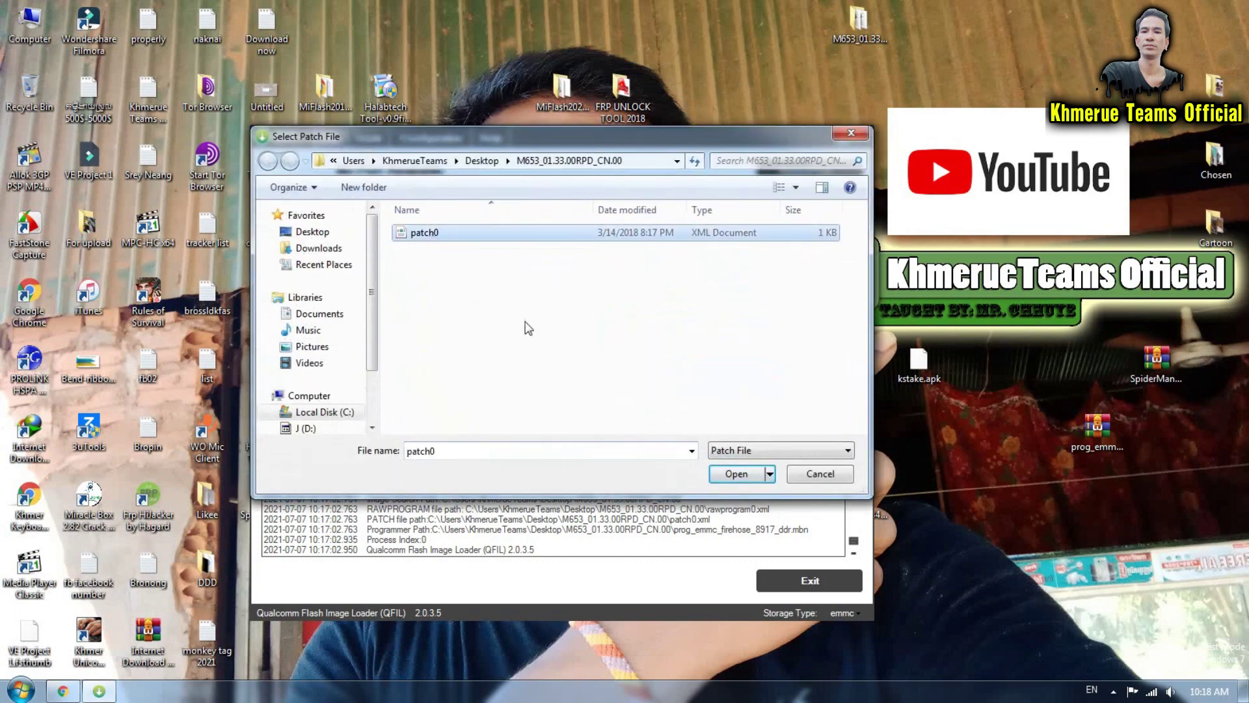
{"action": "left_click", "coordinate": [735, 476]}
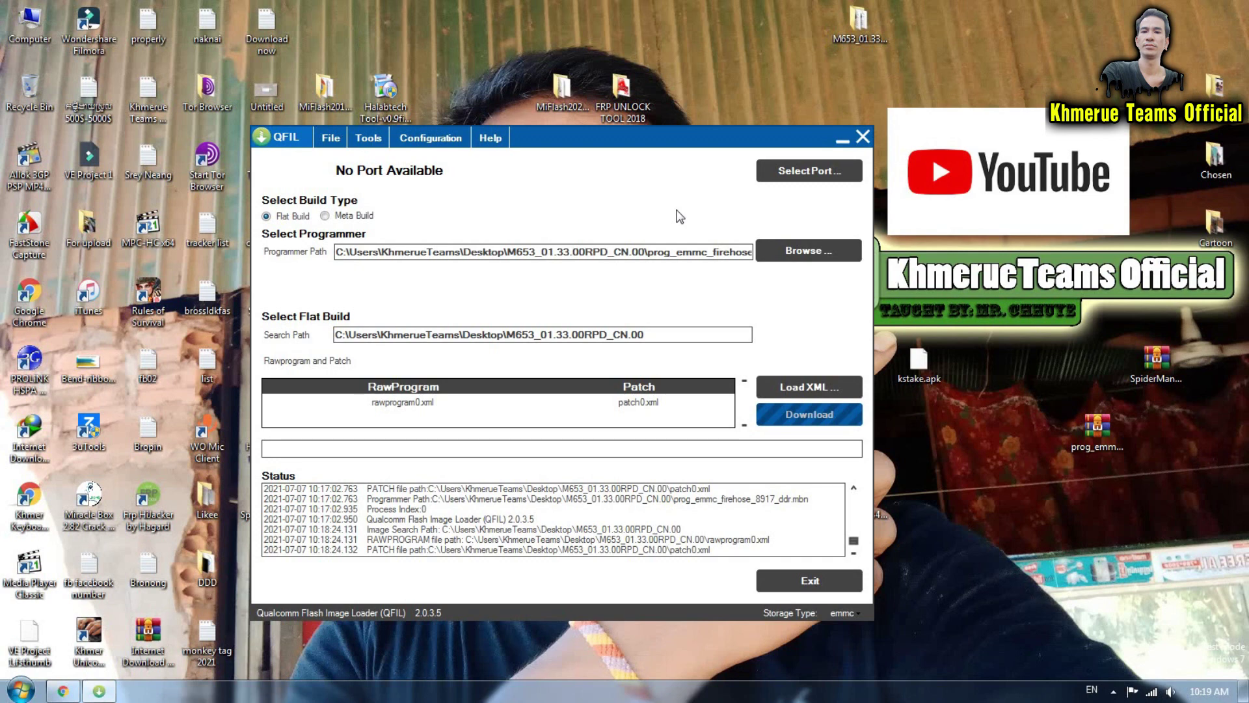
Check Device Manager's Ports (COM & LPT) group in Computer Management for the connected Qualcomm HS-USB QDLoader 9008 device
{"action": "right_click", "coordinate": [28, 29]}
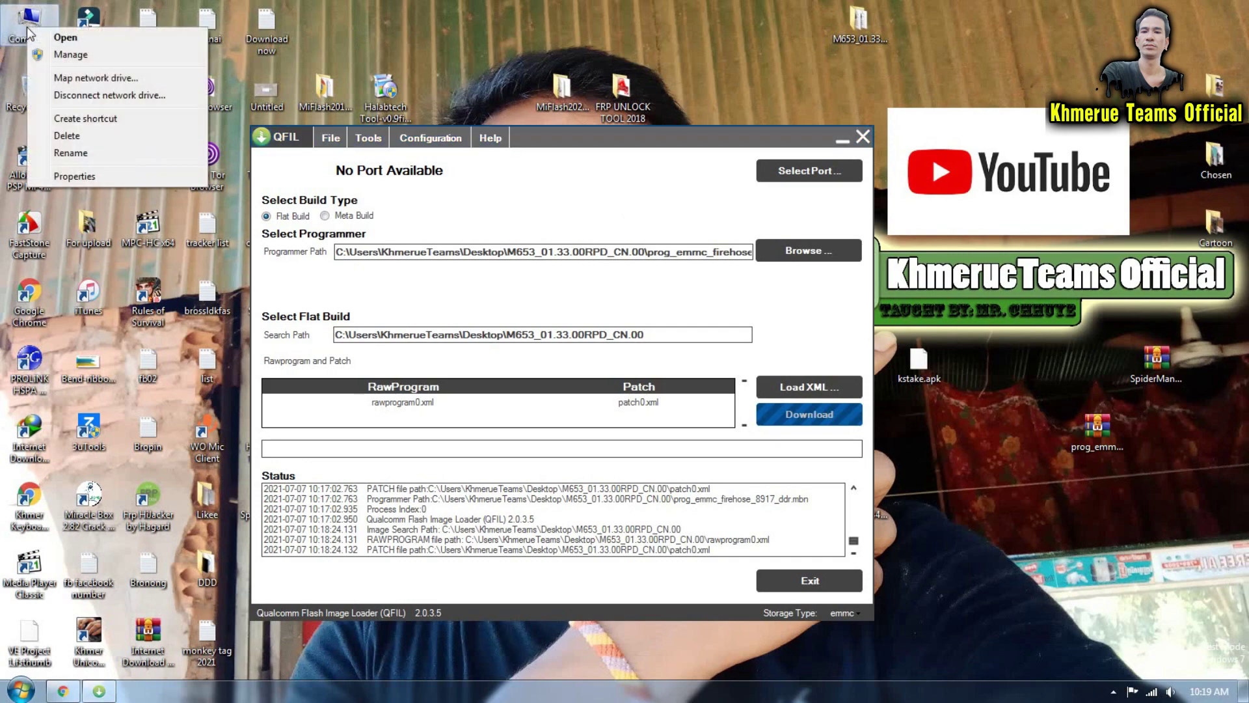
{"action": "left_click", "coordinate": [104, 56]}
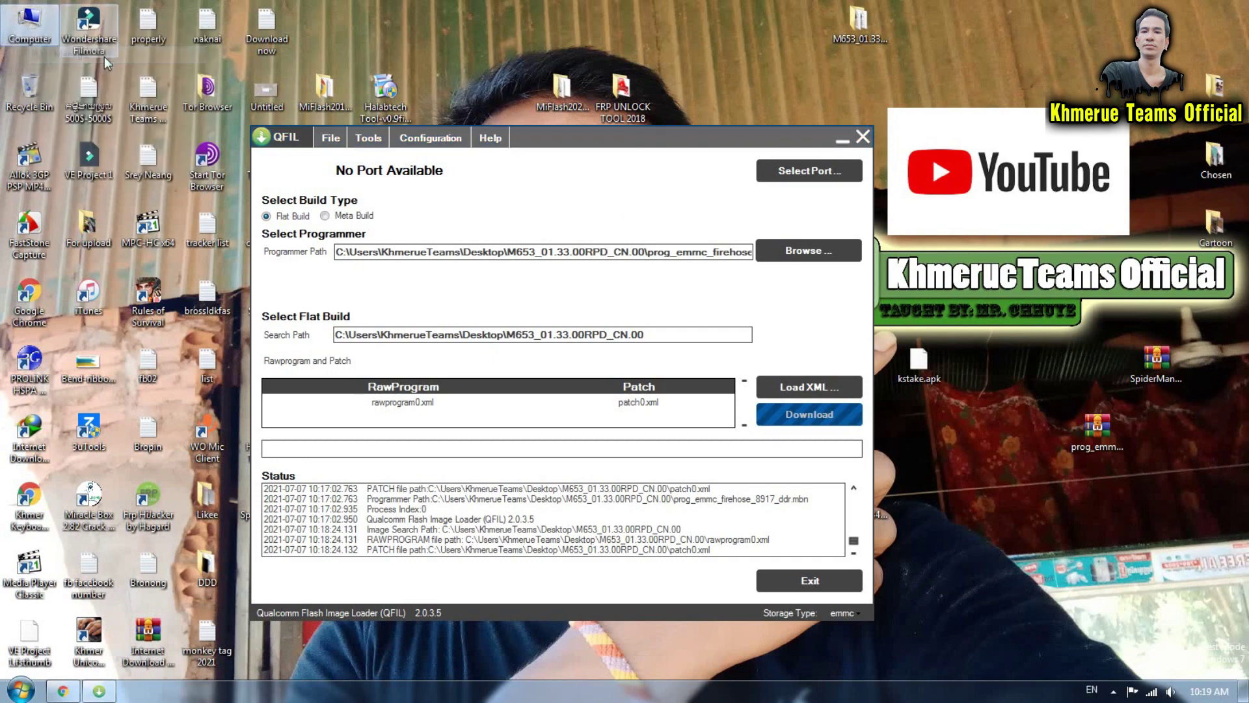
{"action": "left_click", "coordinate": [838, 202]}
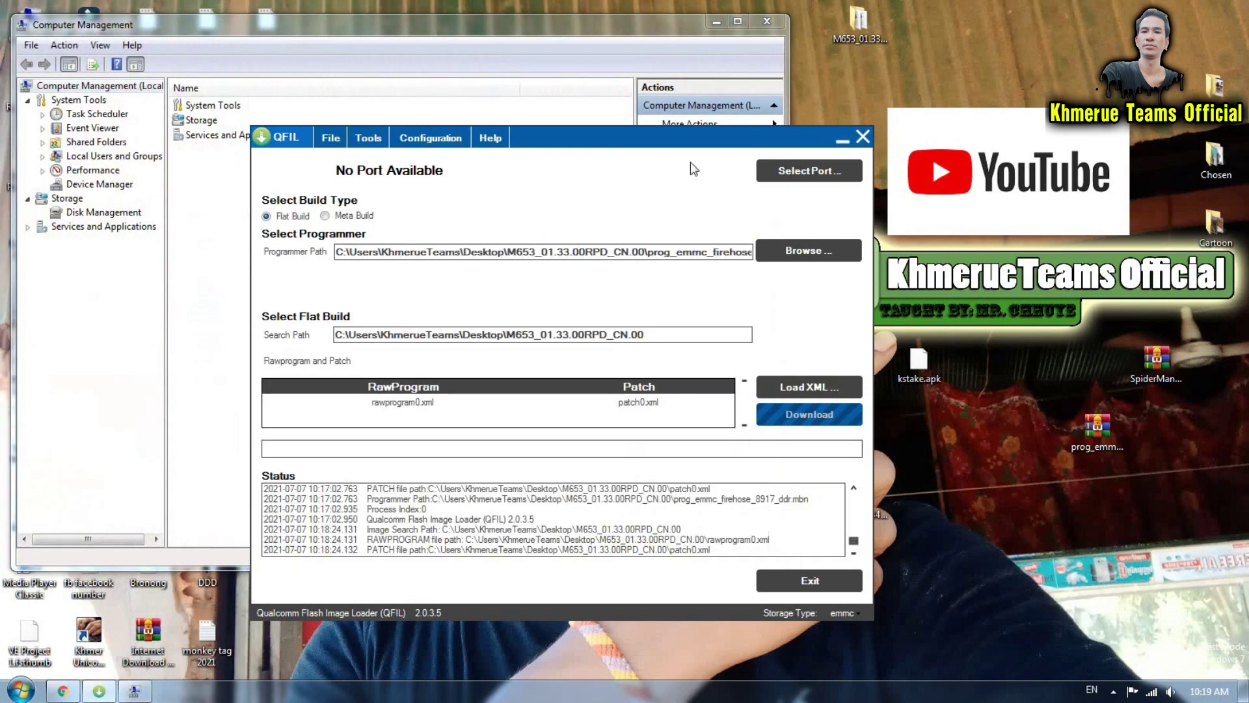
{"action": "left_click_drag", "start_coordinate": [608, 138], "coordinate": [901, 177]}
{"action": "left_click", "coordinate": [117, 187]}
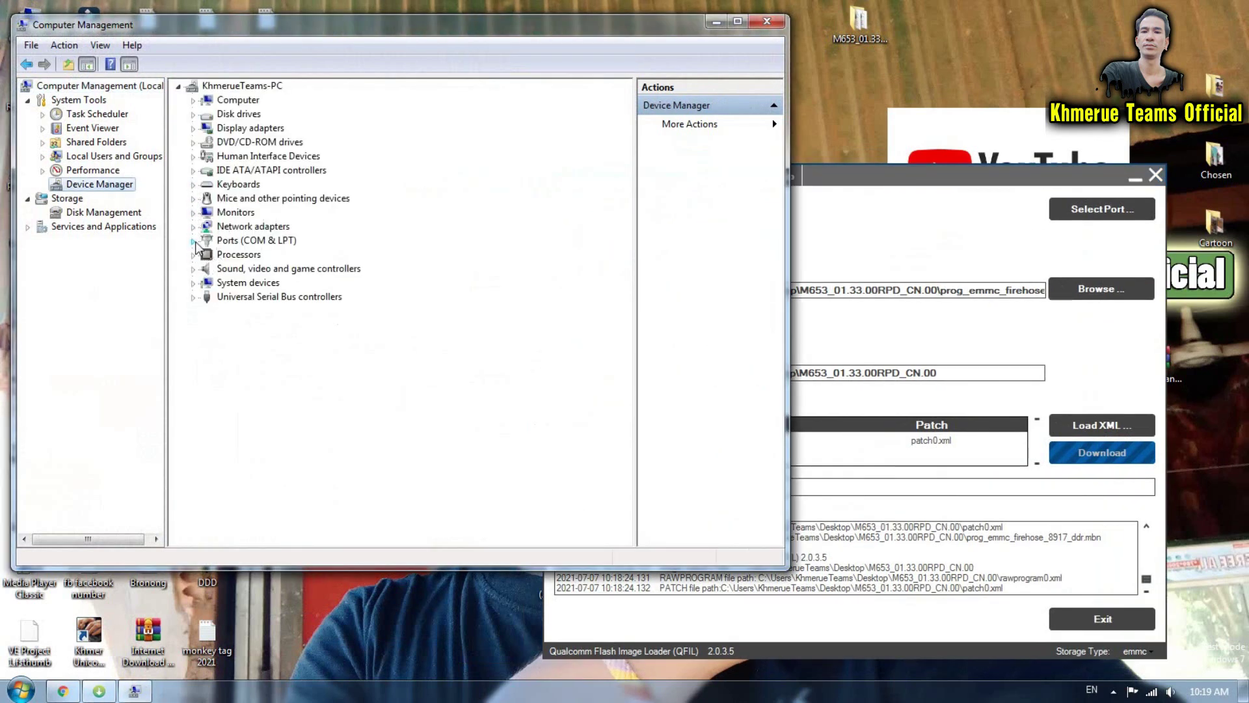
{"action": "left_click", "coordinate": [194, 241]}
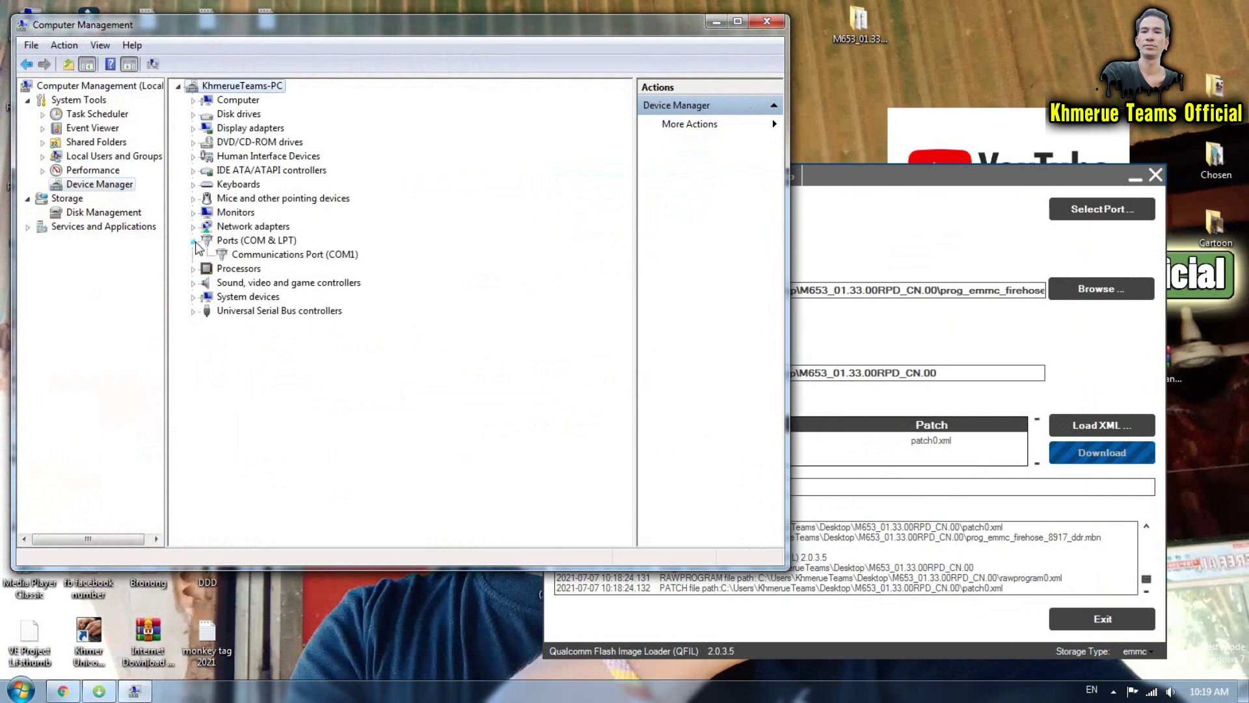
{"action": "left_click", "coordinate": [308, 257]}
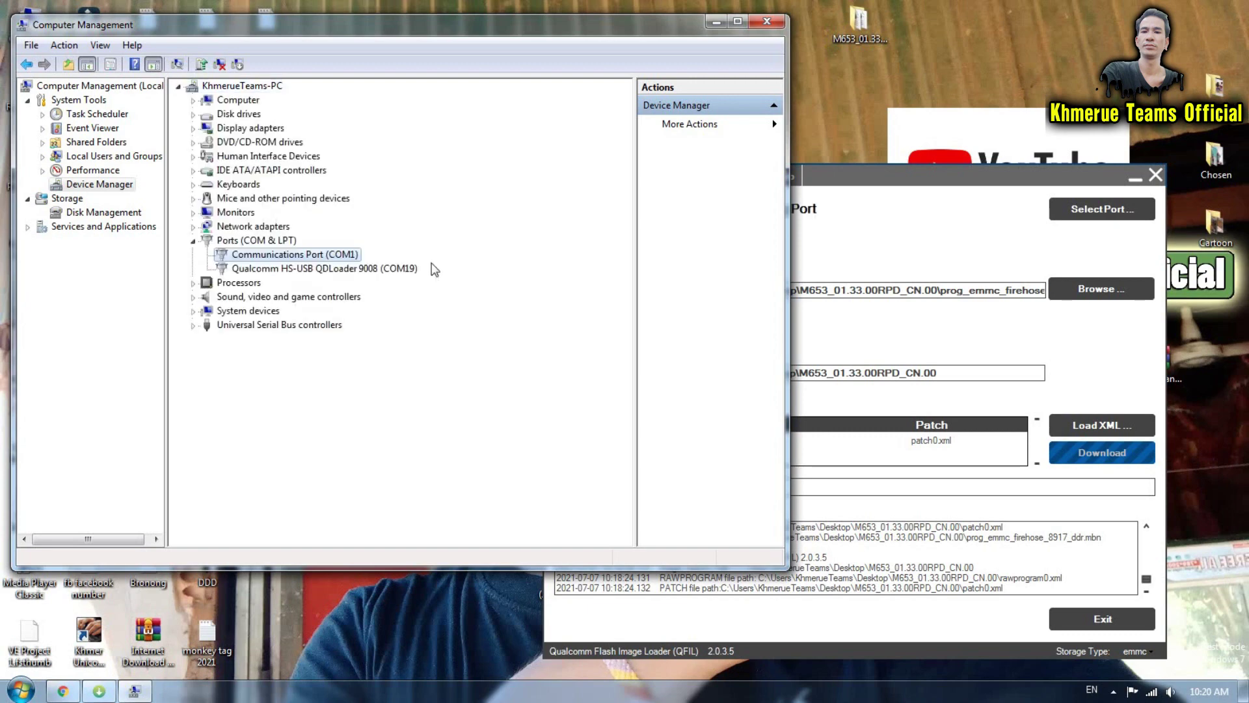
{"action": "left_click", "coordinate": [366, 269]}
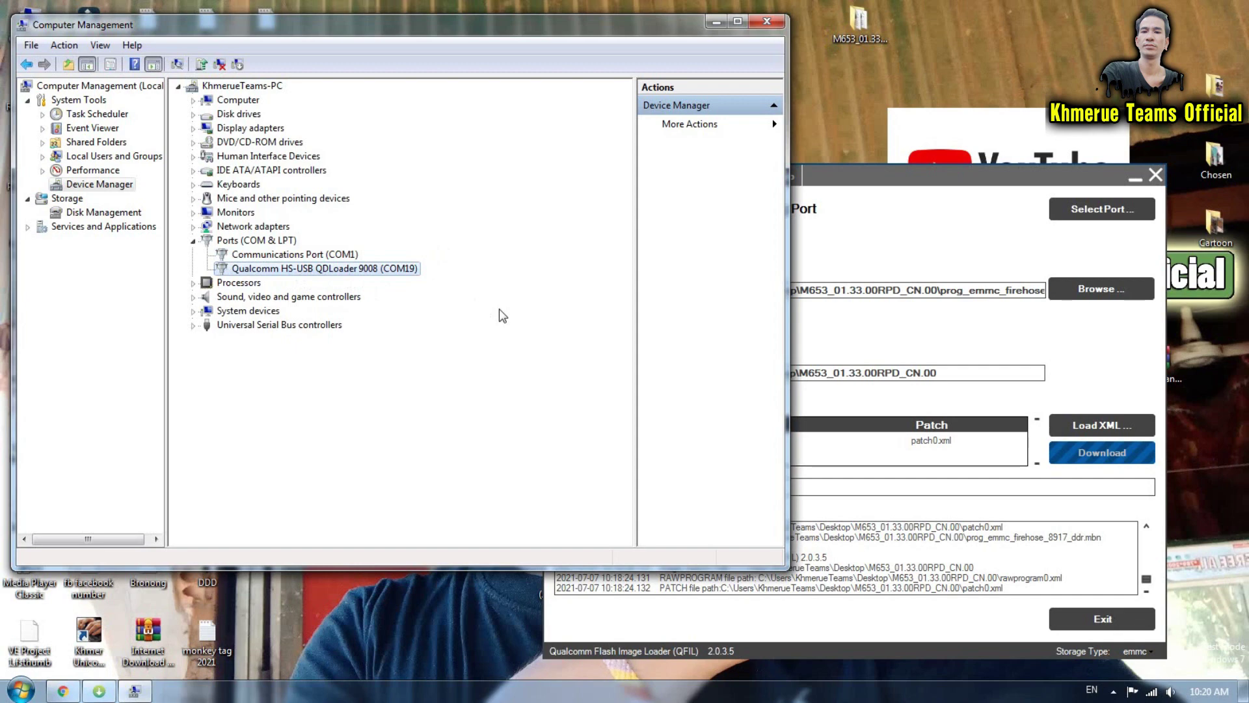
Switch to QFIL, select the Qualcomm HS-USB QDLoader 9008 (COM19) port, and start the flat build download to the device
{"action": "left_click", "coordinate": [900, 266]}
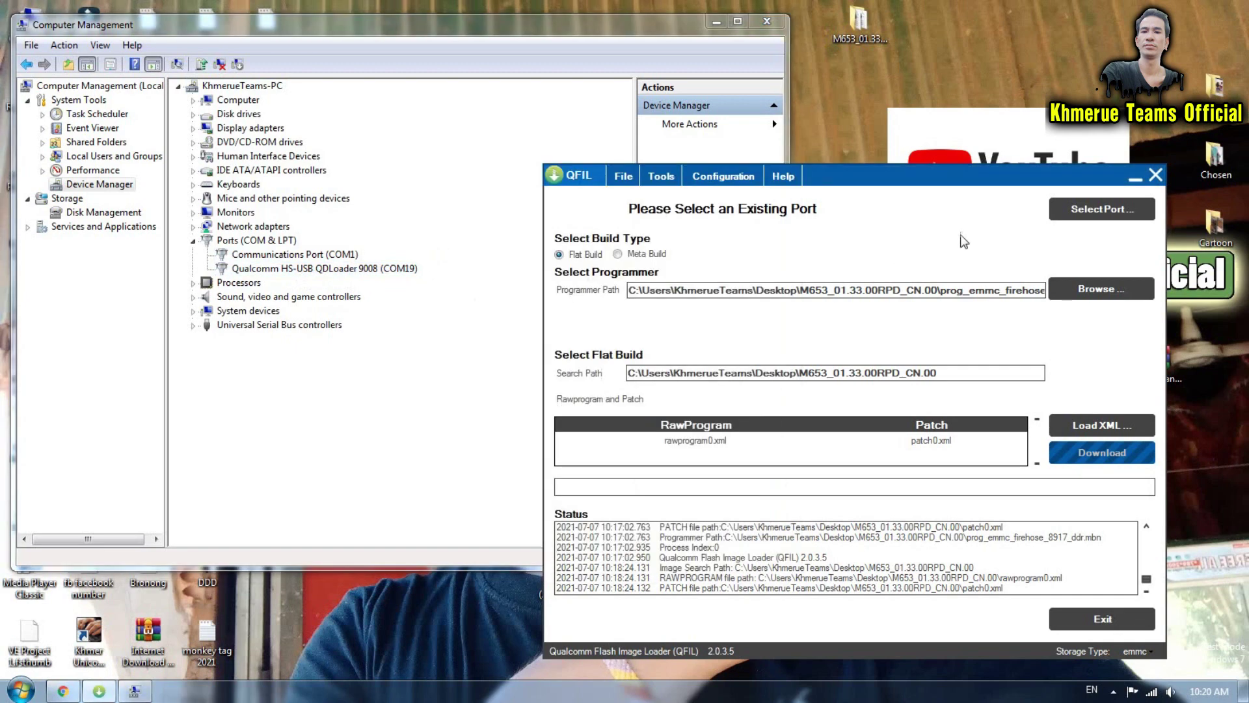
{"action": "left_click_drag", "start_coordinate": [952, 188], "coordinate": [805, 138]}
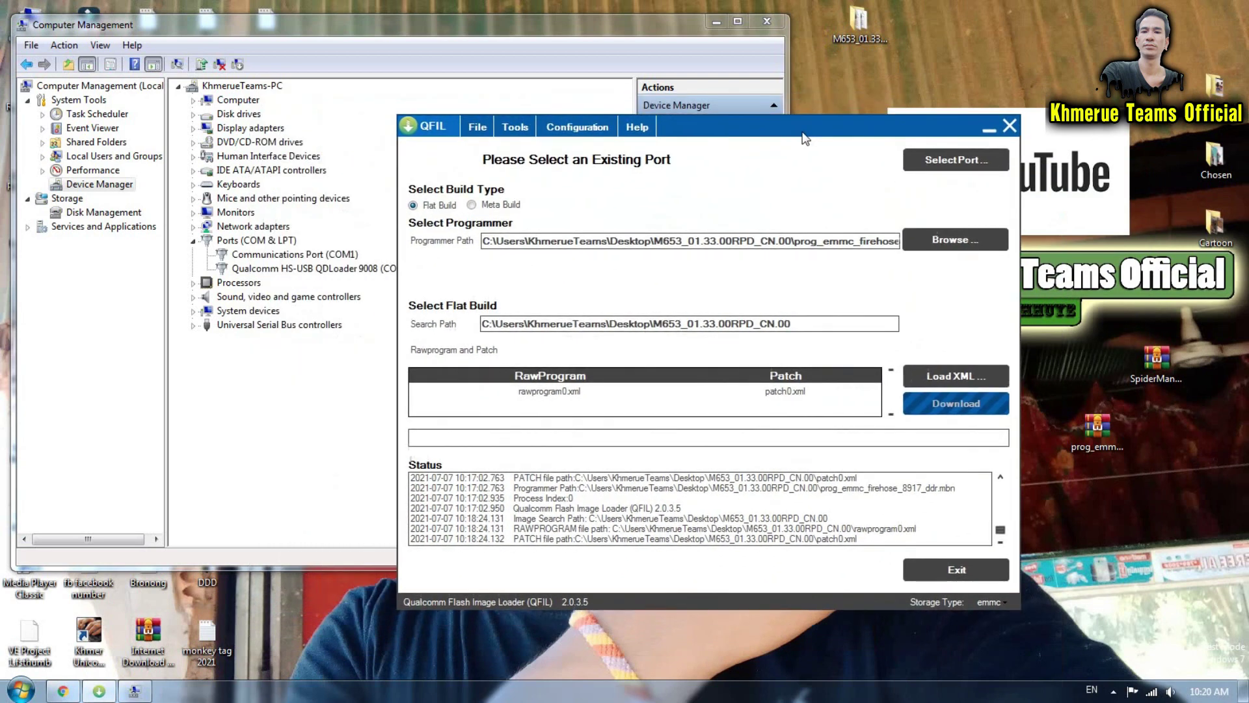
{"action": "left_click", "coordinate": [954, 160]}
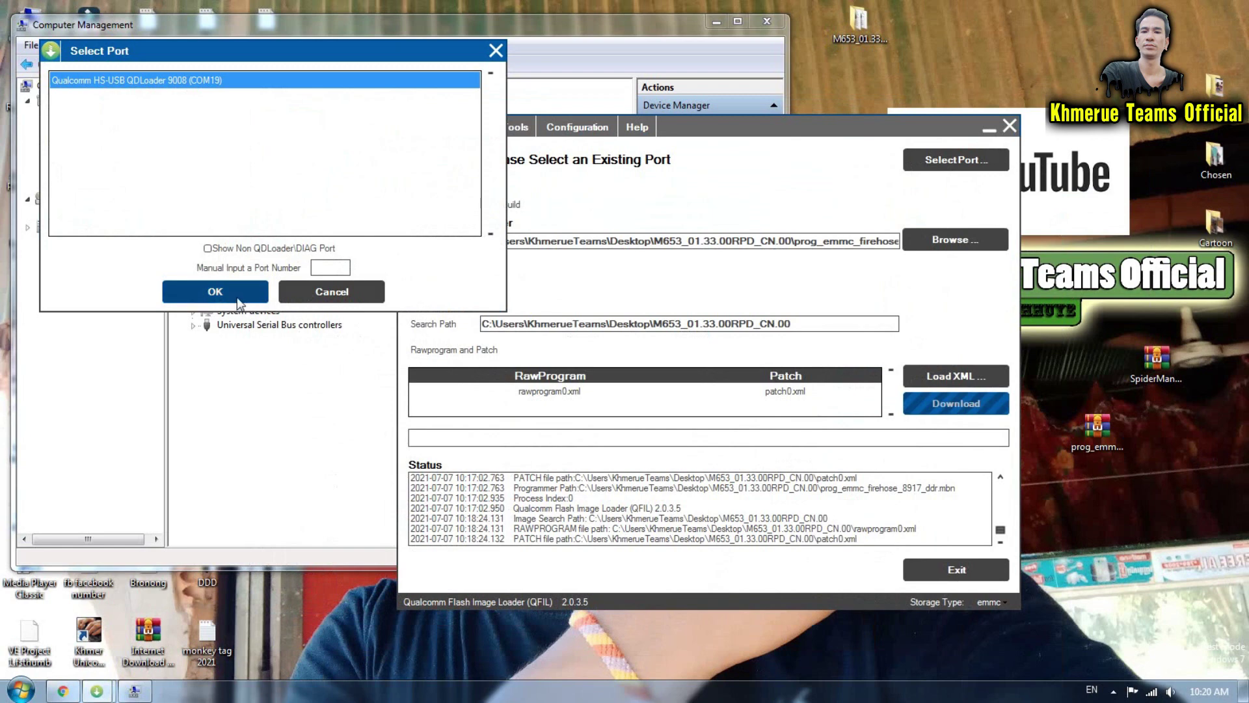
{"action": "left_click", "coordinate": [214, 292]}
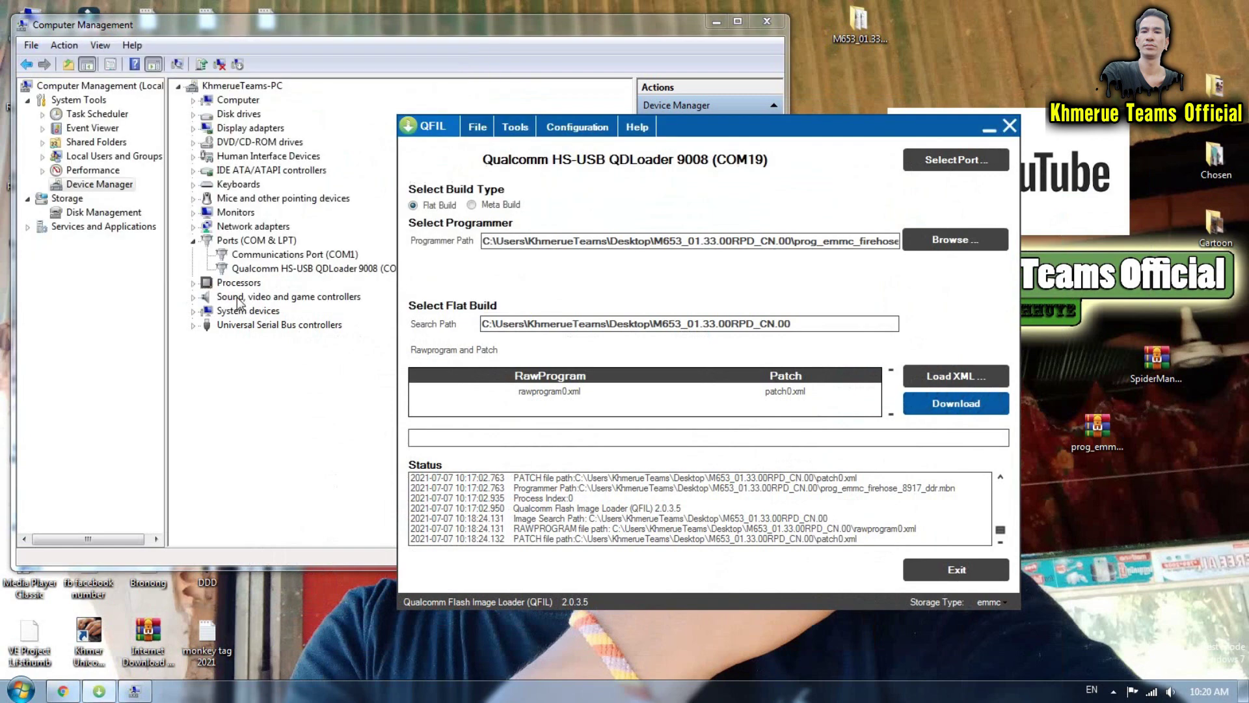
{"action": "left_click", "coordinate": [963, 403]}
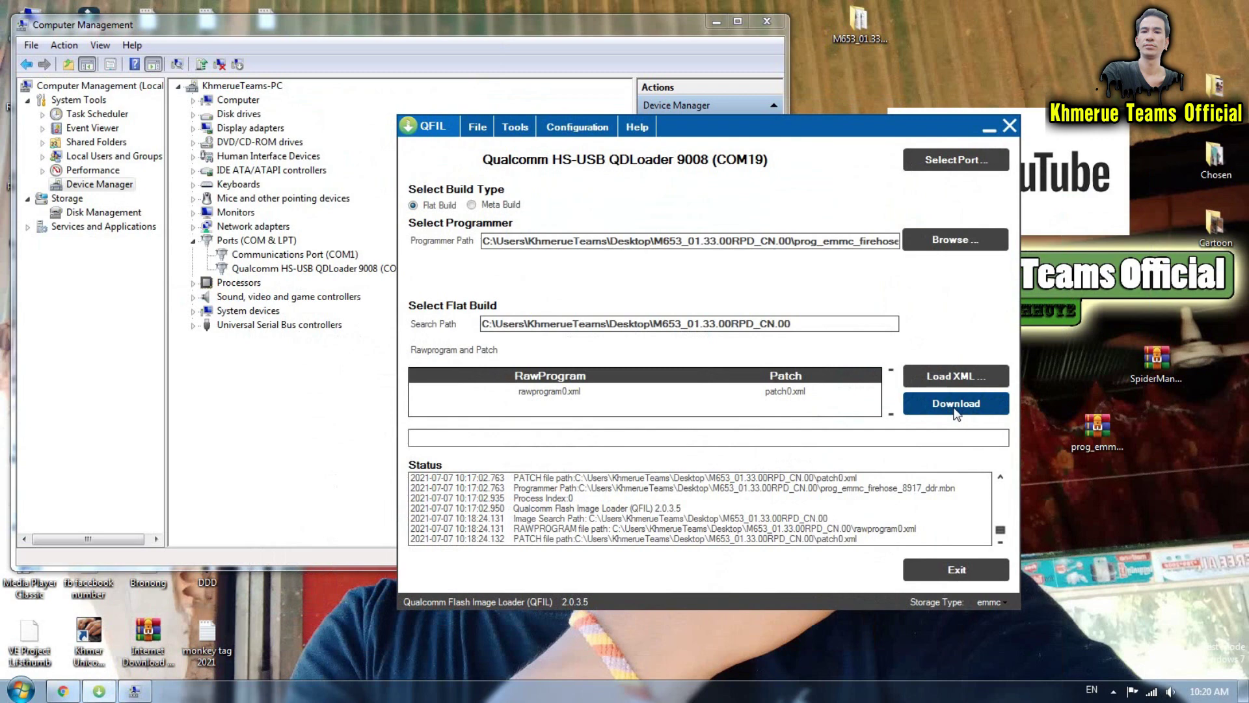
{"action": "left_click", "coordinate": [956, 412]}
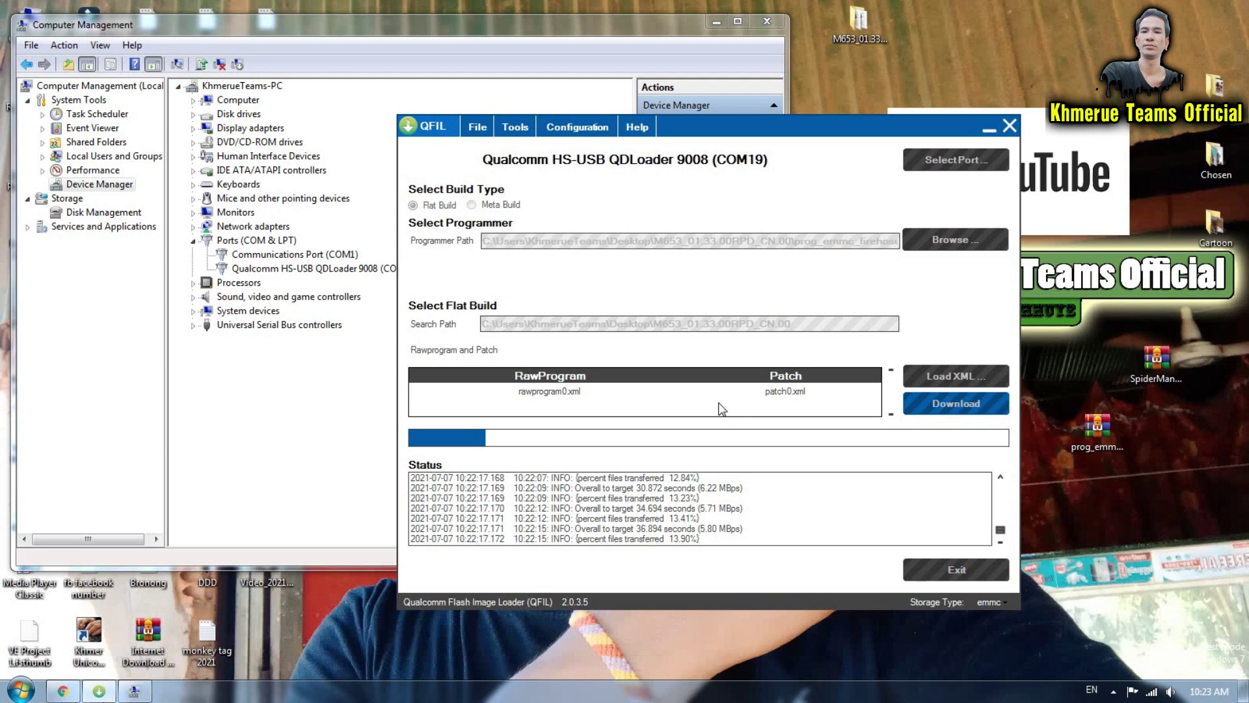
Look through the files in the desktop folder M653_01.33.00RPD_CN.00, close it, and return to QFIL to check the download progress
{"action": "double_click", "coordinate": [858, 23]}
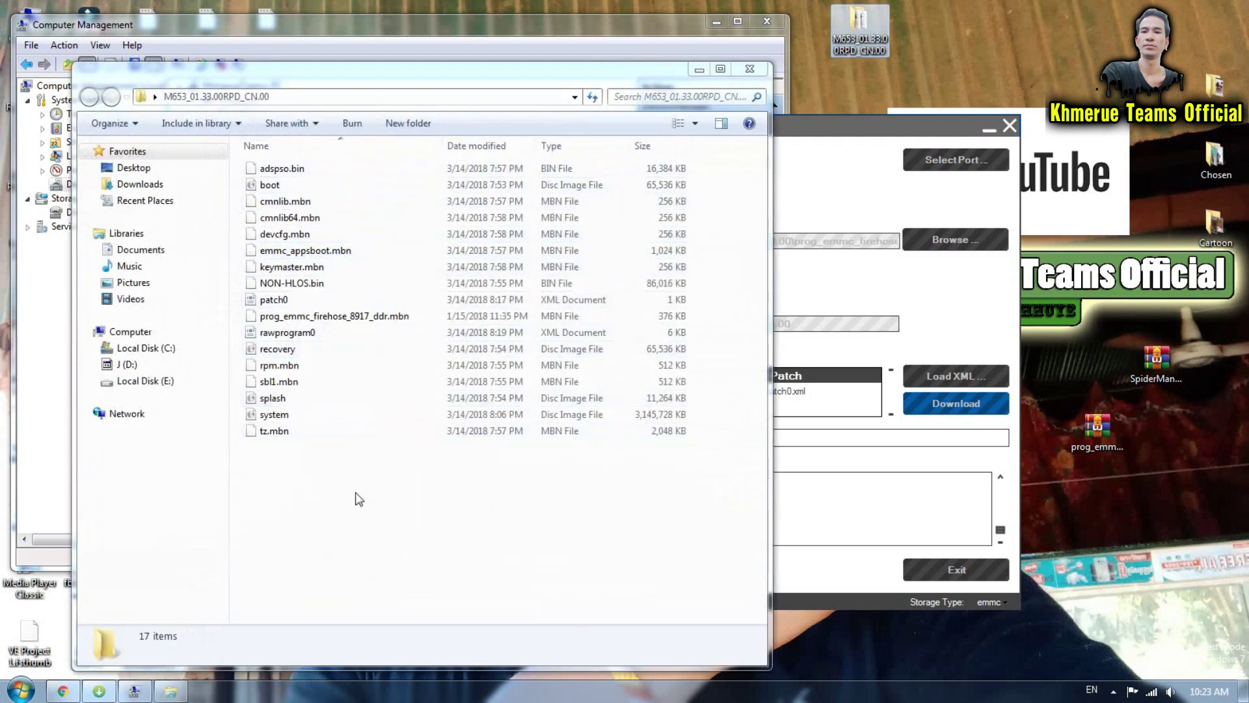
{"action": "left_click", "coordinate": [749, 69]}
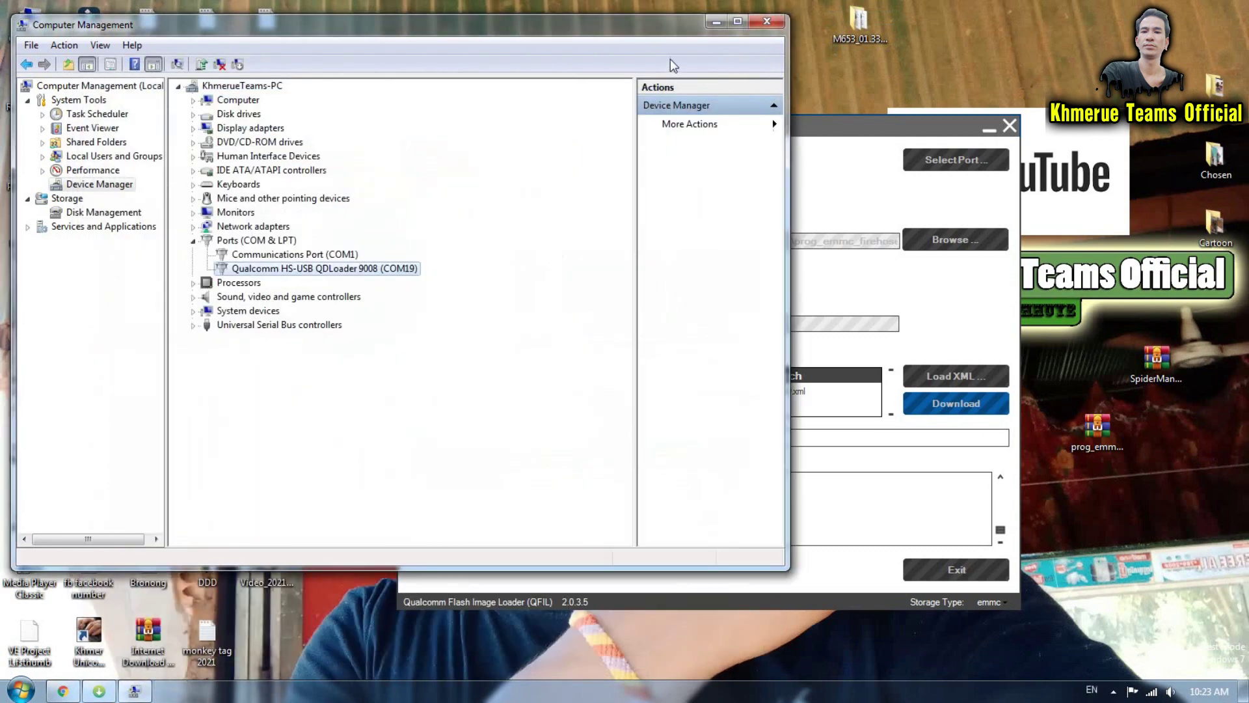
{"action": "left_click", "coordinate": [825, 170]}
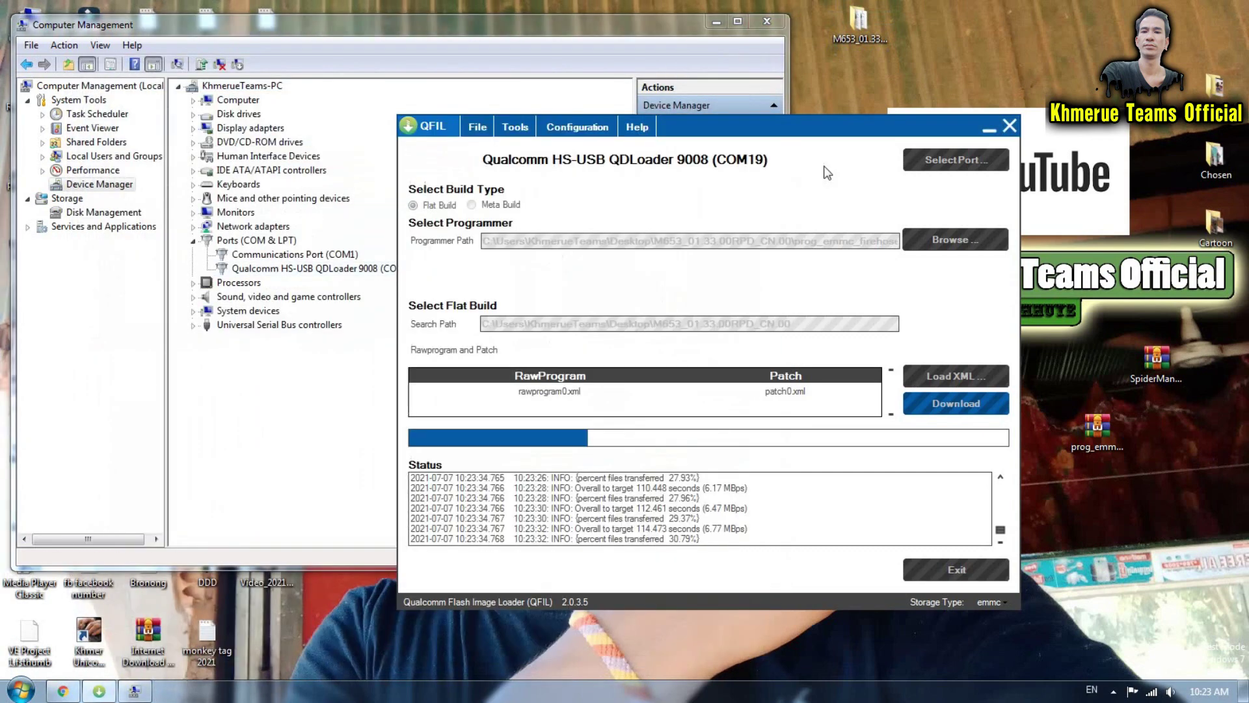